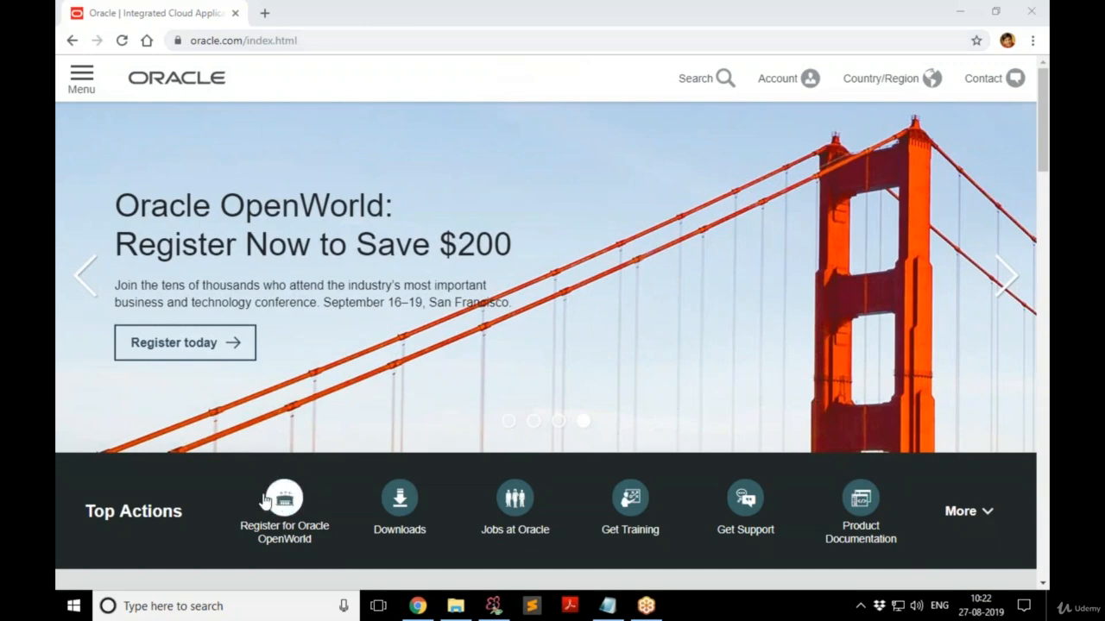
Go to Oracle's software downloads page and jump to its Developer Tools section.
click(399, 505)
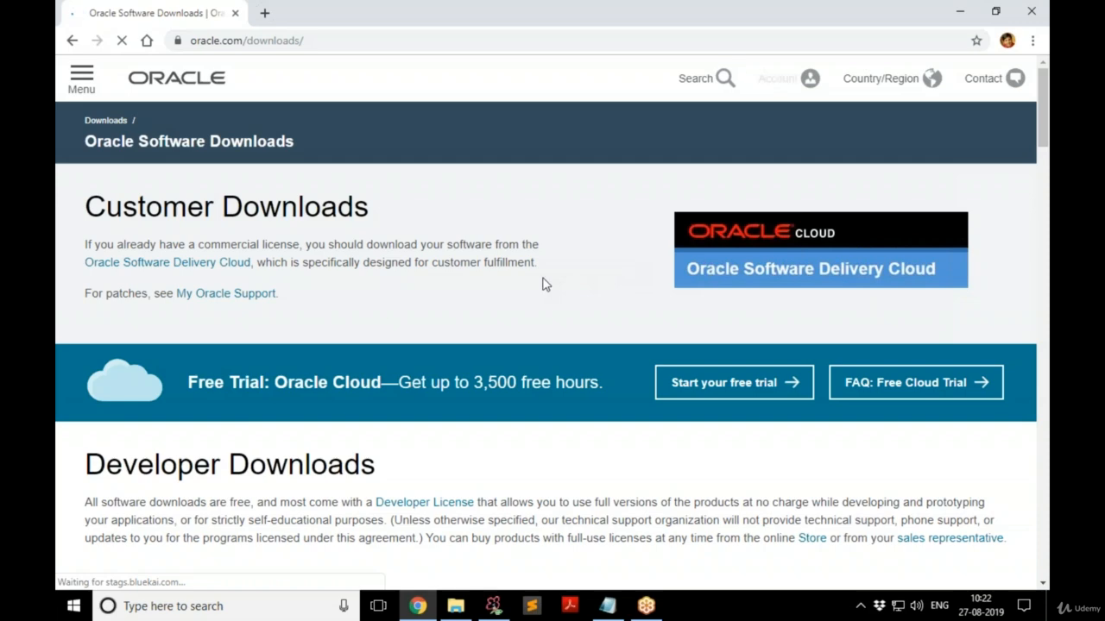
scroll(543, 285, down, 3)
scroll(544, 285, down, 3)
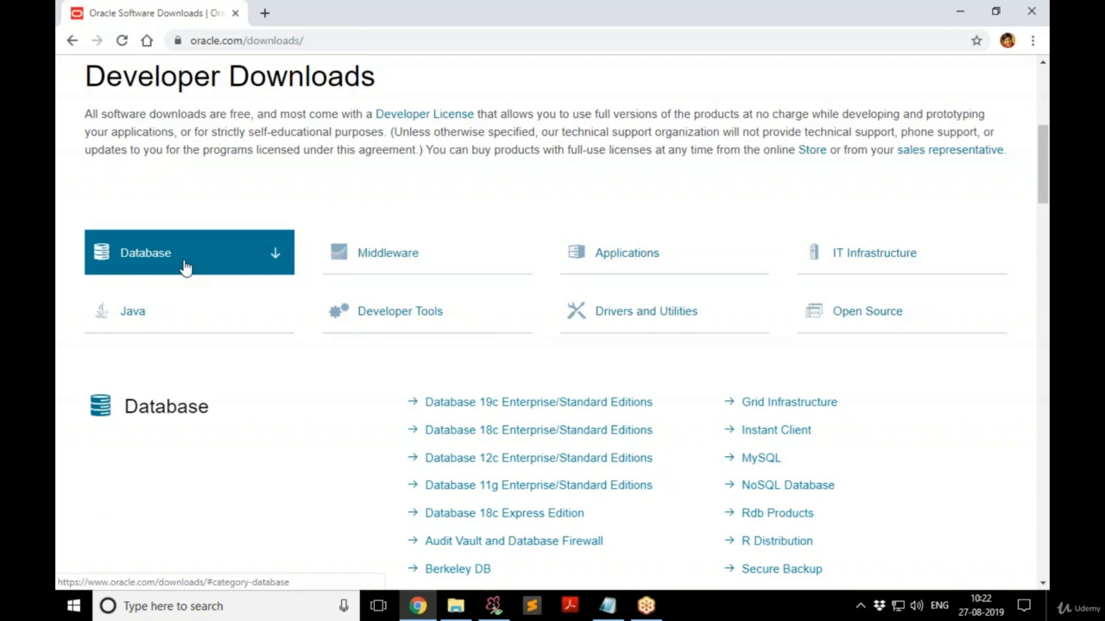
click(446, 322)
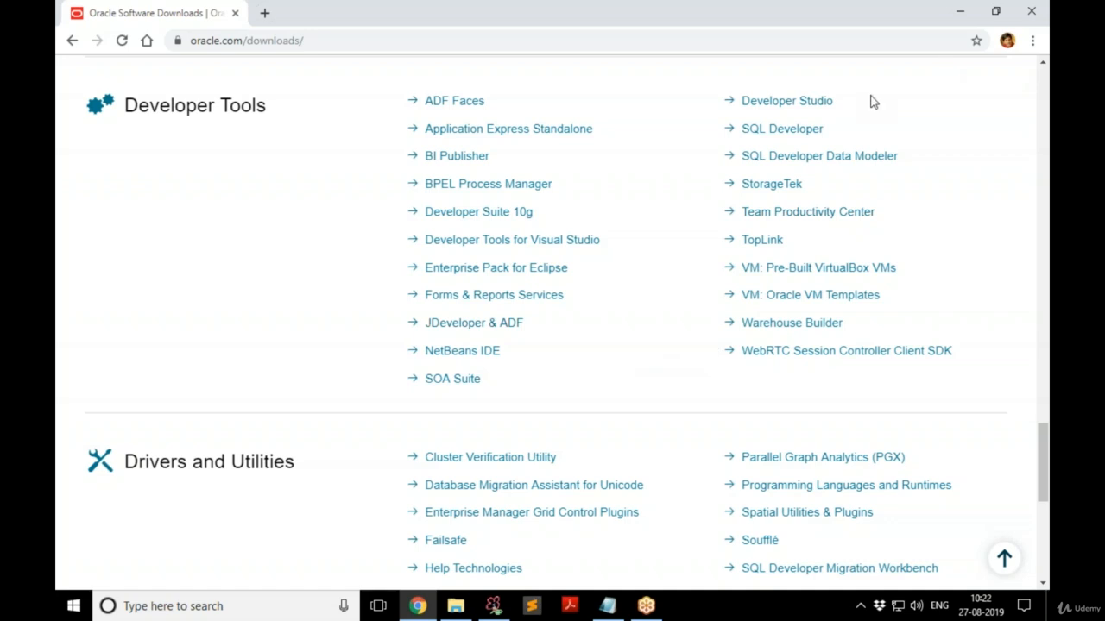
Open SQL Developer 19.2 downloads and review the platform packages, e.g. Windows 64-bit with JDK 8.
click(782, 132)
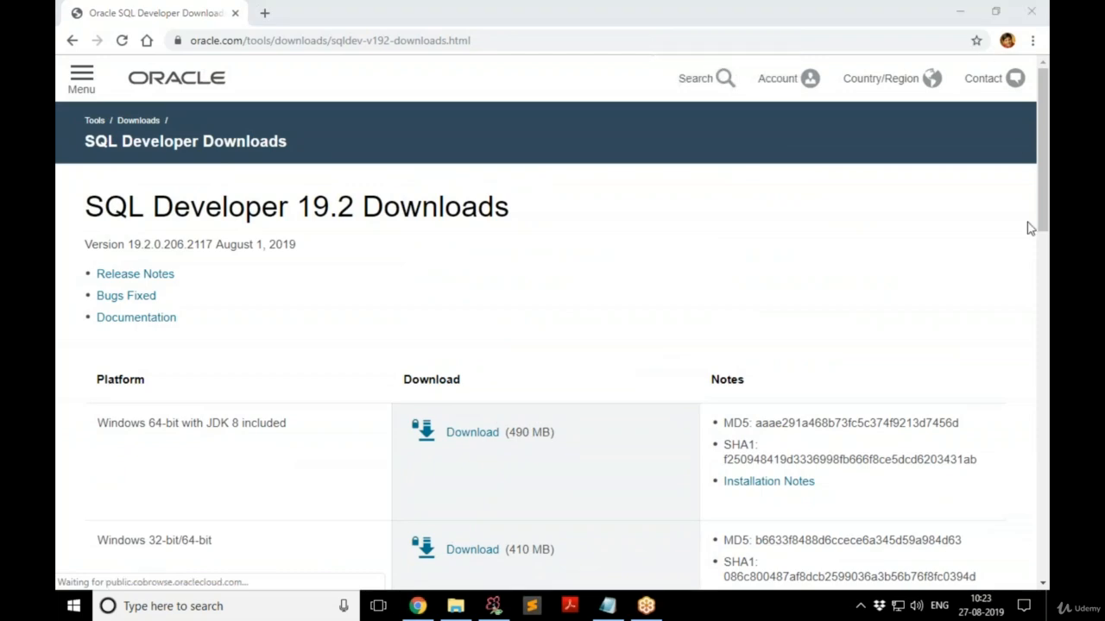
scroll(570, 269, down, 3)
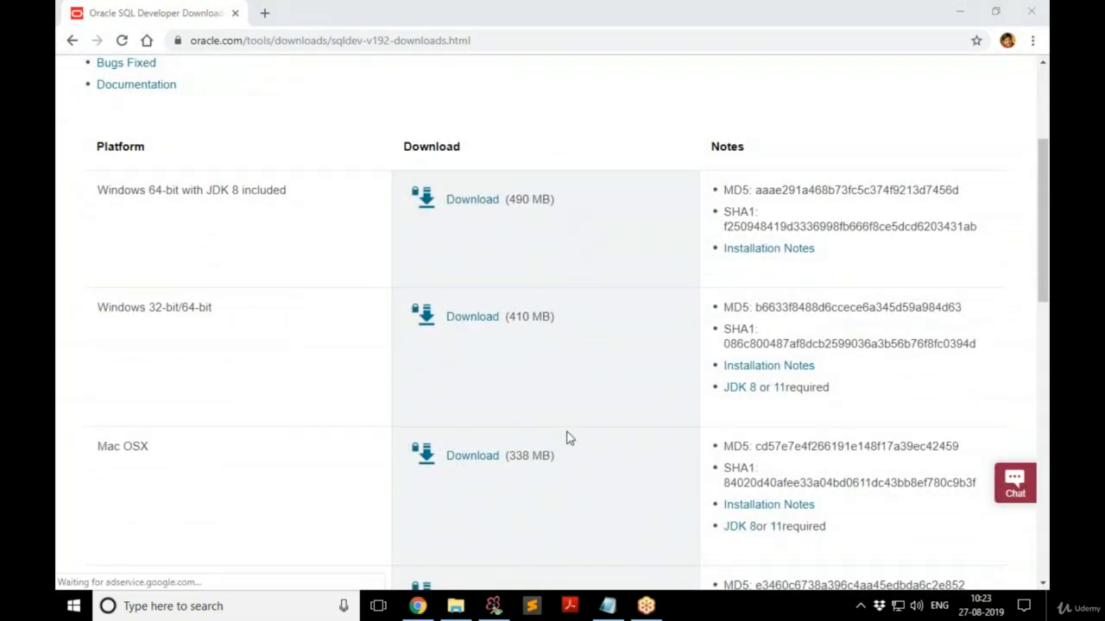
scroll(594, 353, down, 1)
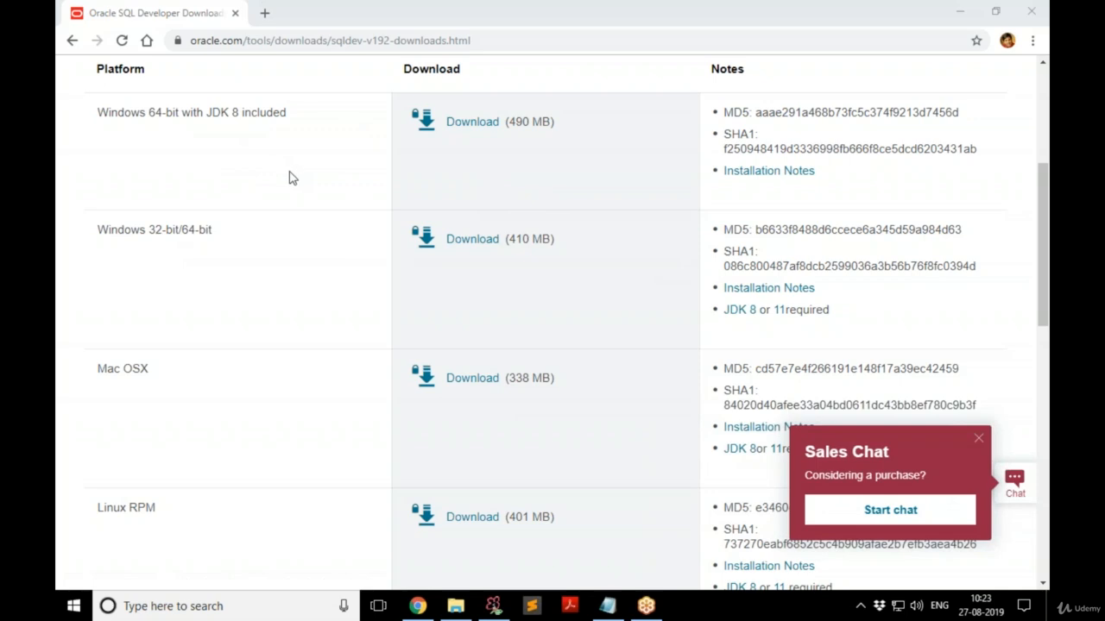
scroll(291, 176, up, 1)
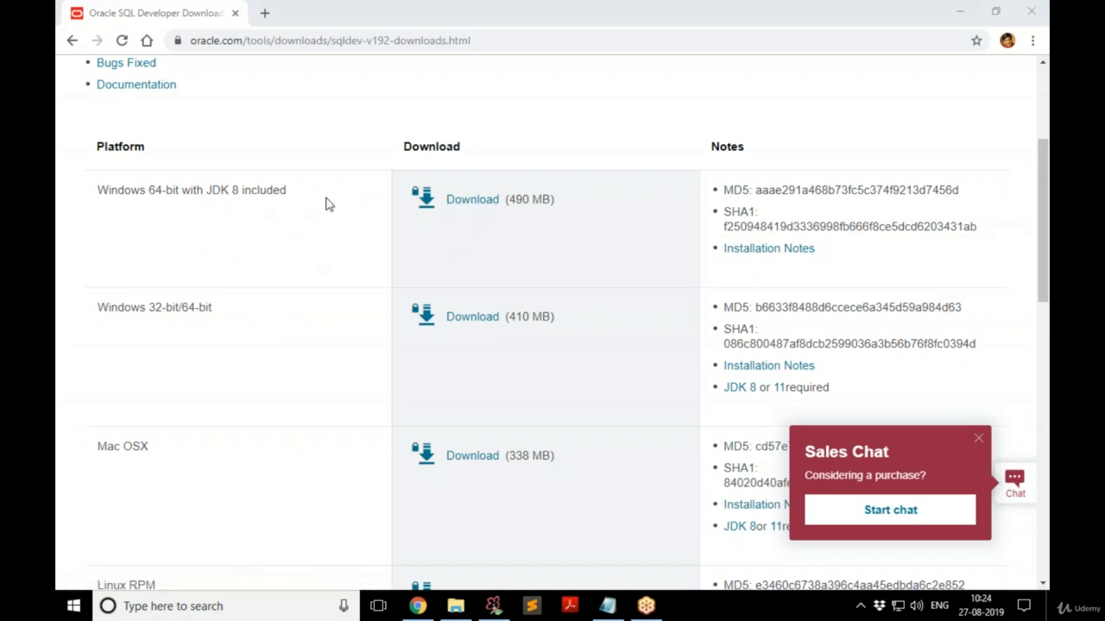
Accept the license and download sqldeveloper-19.2.0.206.2117-no-jre.zip for Windows 32-bit/64-bit.
click(475, 317)
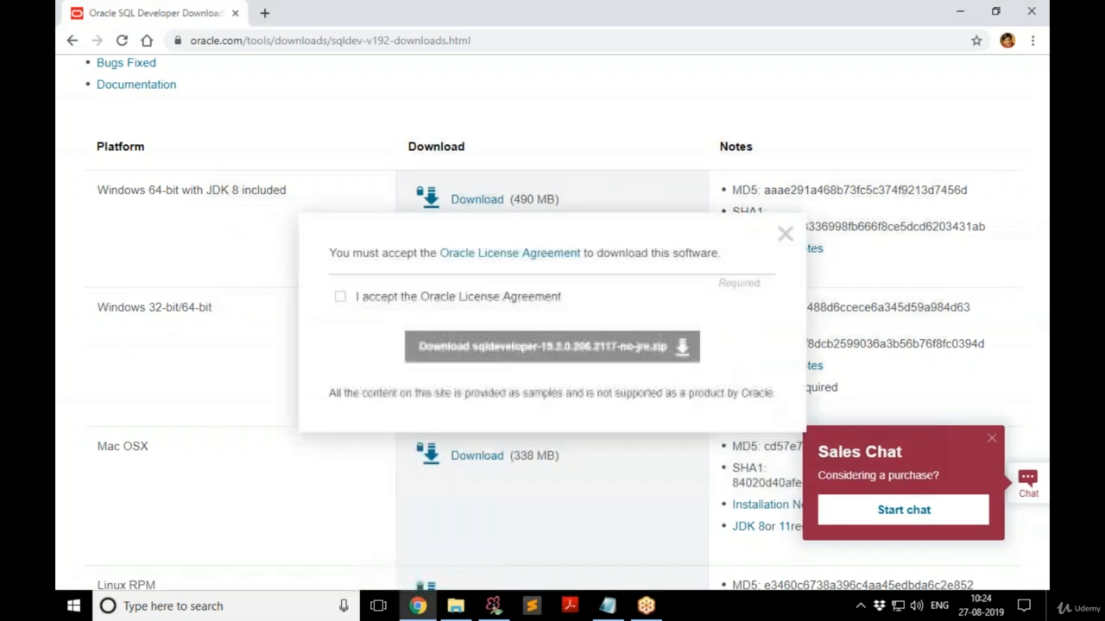
click(341, 298)
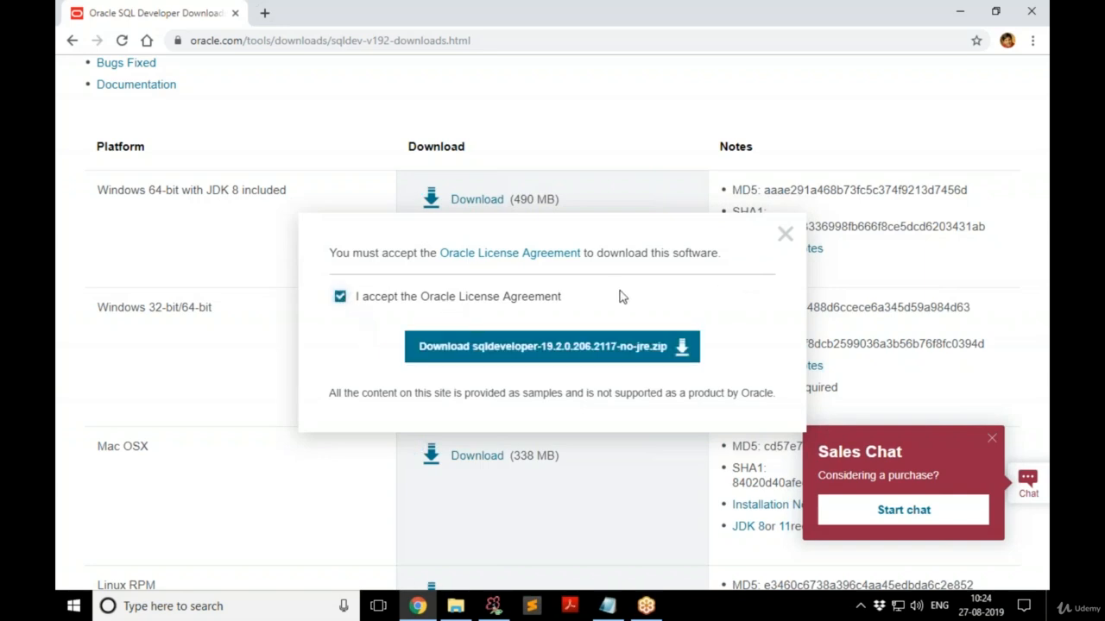
click(583, 354)
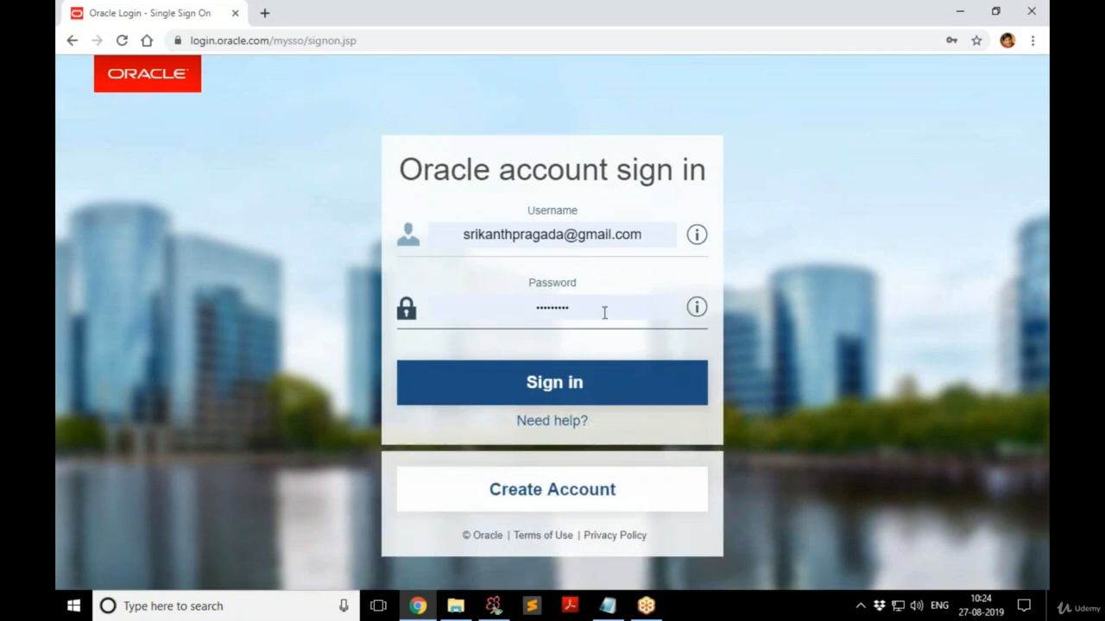
Sign in to the Oracle account, cancel saving the zip, and close Chrome.
click(582, 394)
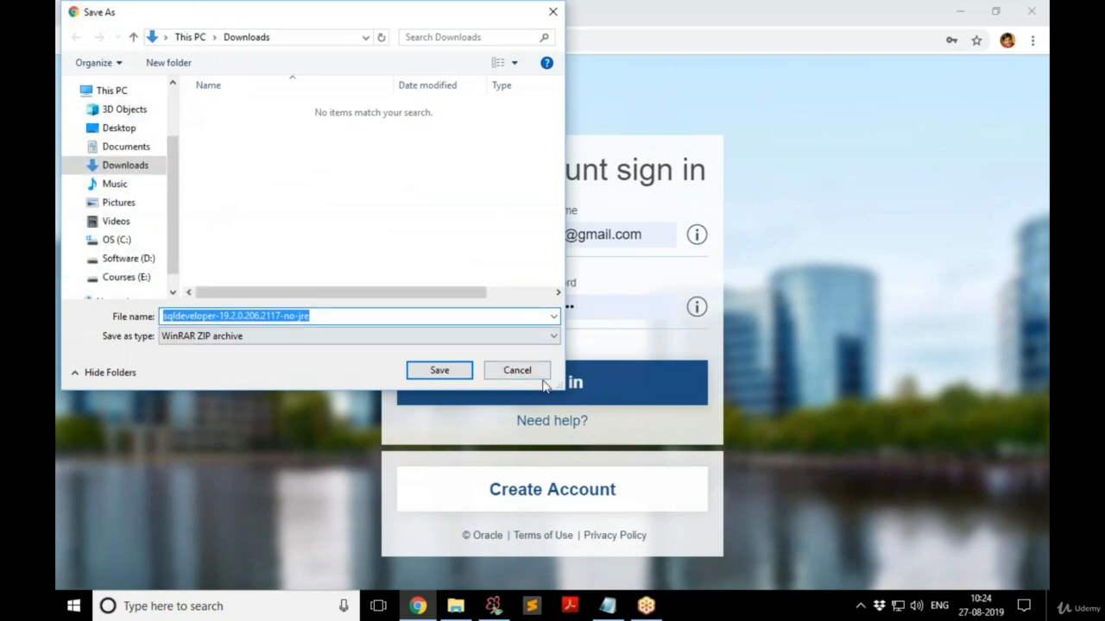
click(518, 370)
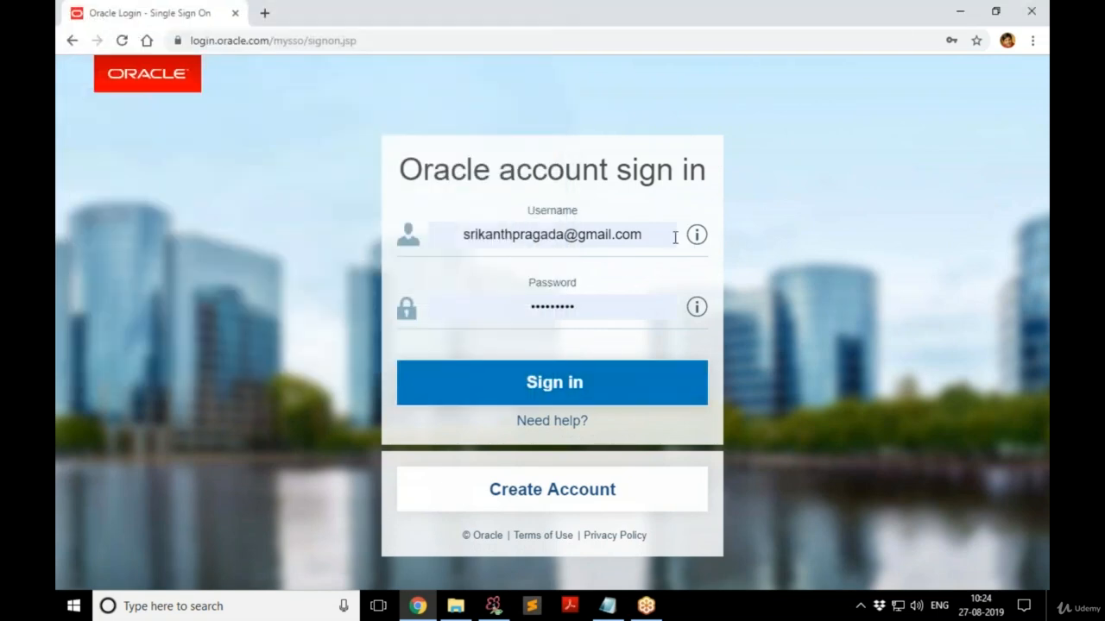
click(1033, 16)
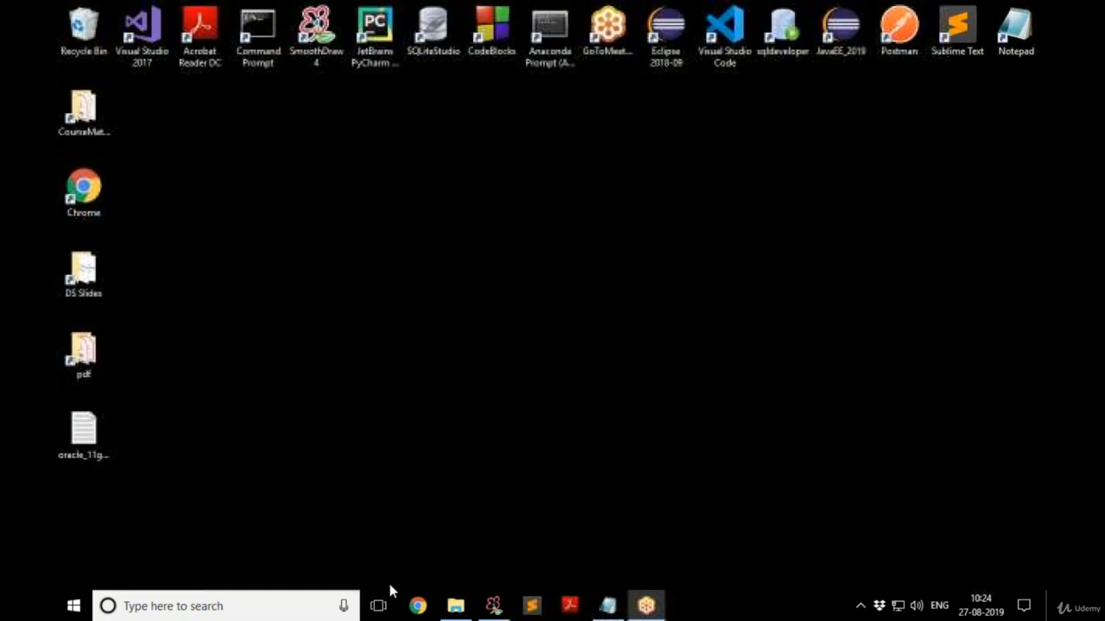
Open sqldeveloper-19.2.0.206.2117-no-jre.zip from D:\software-2019\Oracle in WinRAR.
click(455, 605)
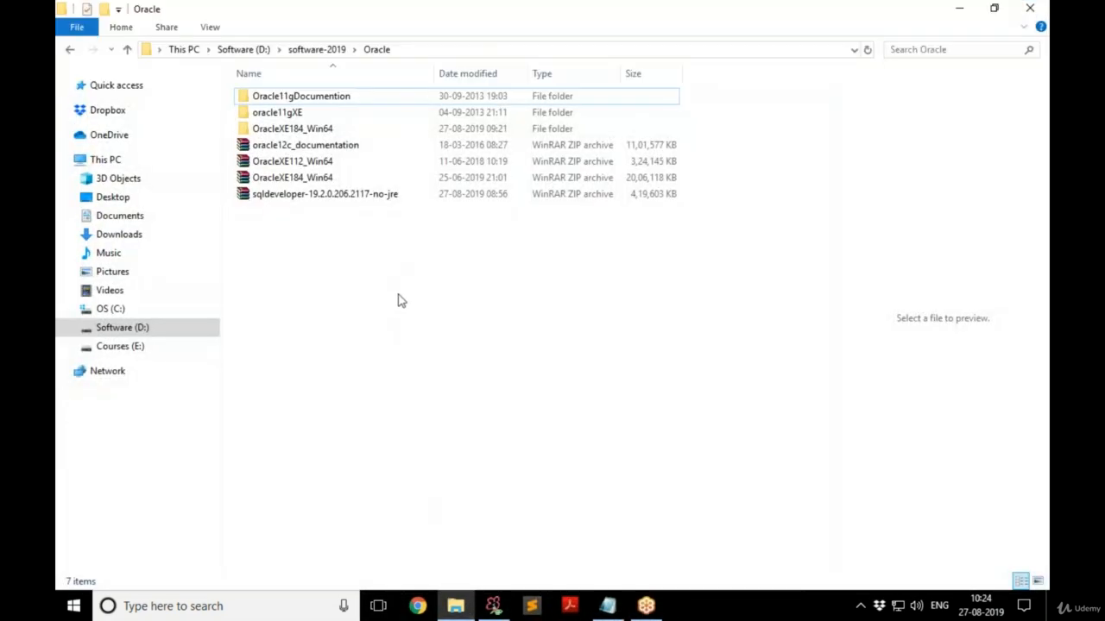
mouse_move(195, 178)
mouse_down()
mouse_move(250, 209)
mouse_move(709, 212)
mouse_up()
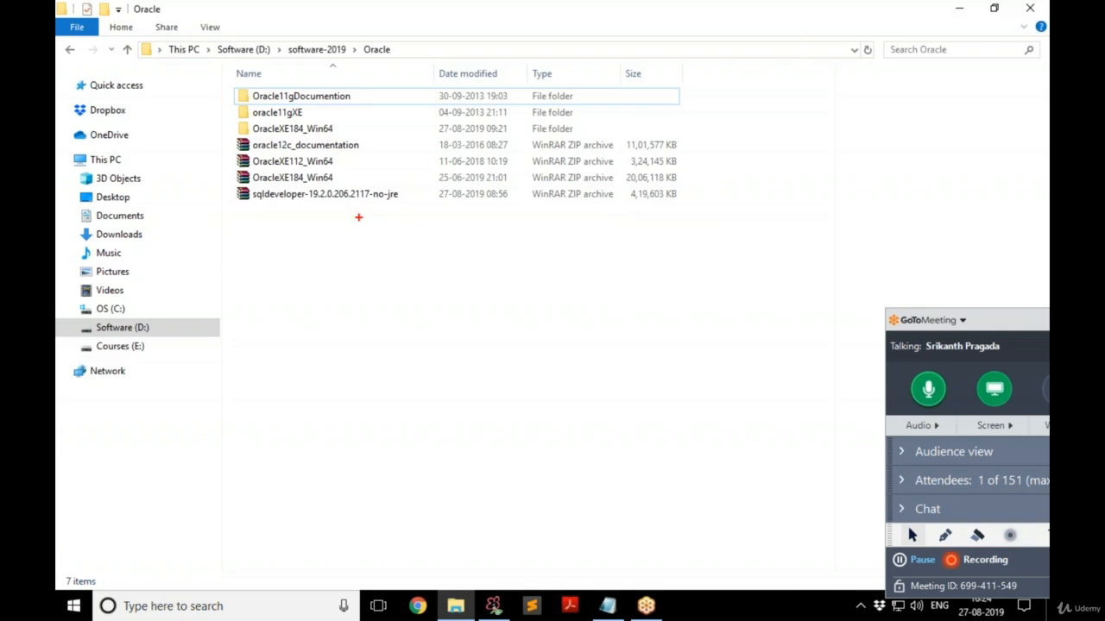
key(Escape)
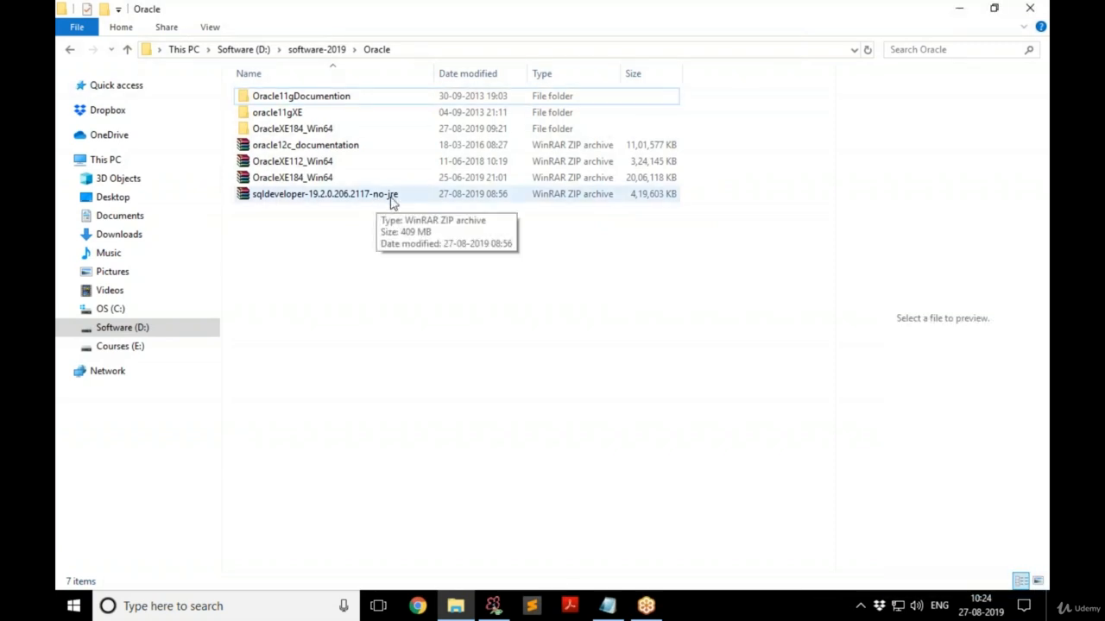
double_click(346, 199)
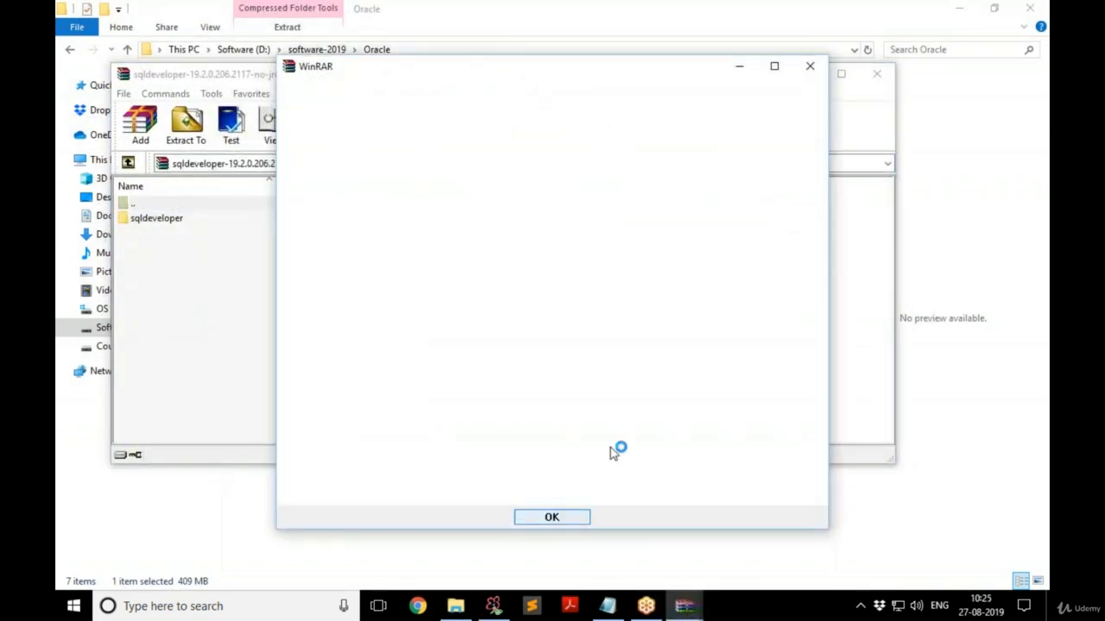
Dismiss the WinRAR message and trim the Extract To destination path down to D:\.
click(807, 68)
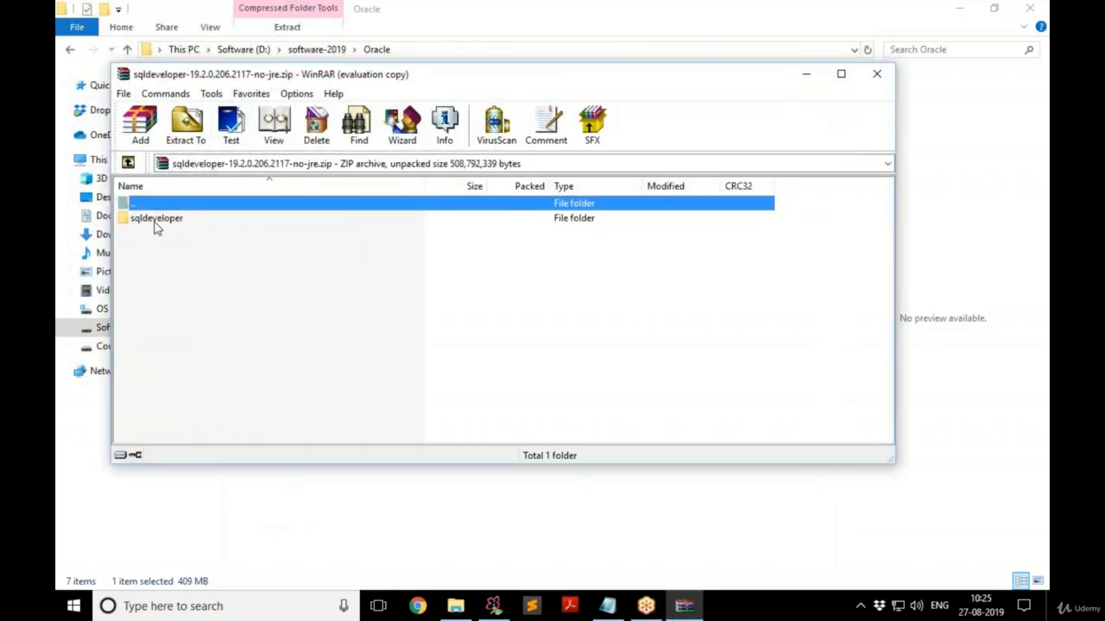
click(186, 125)
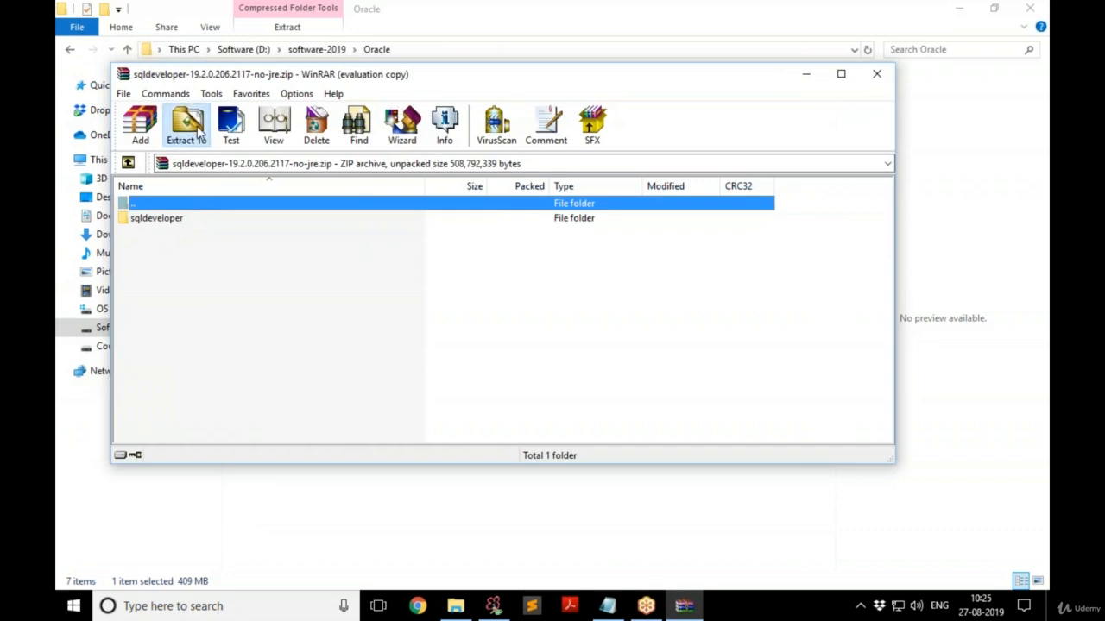
drag(506, 97, 524, 87)
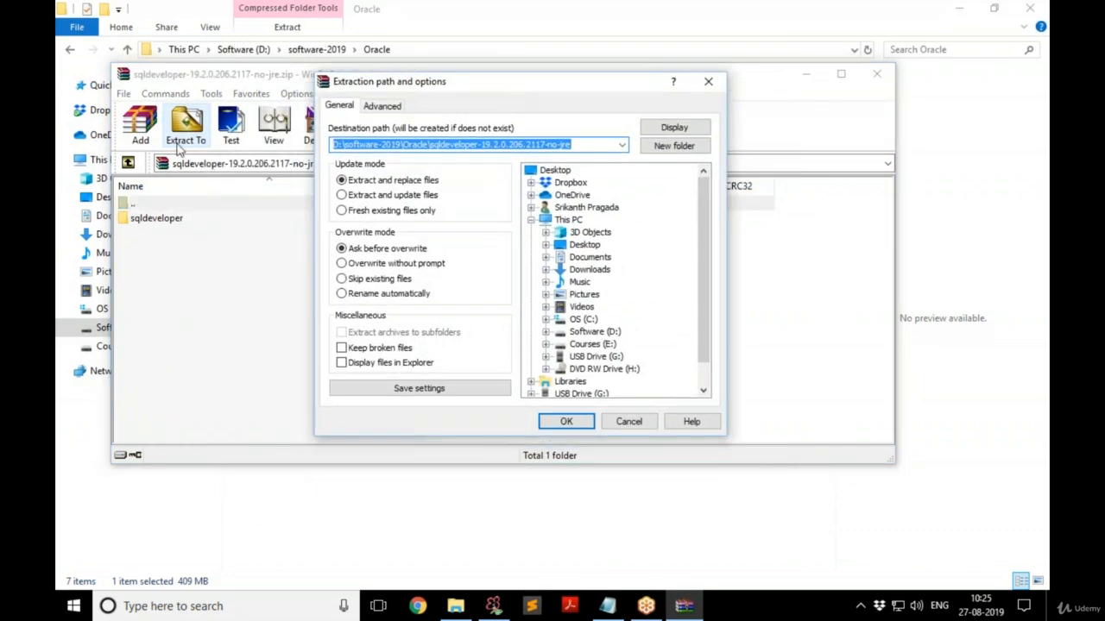
click(386, 146)
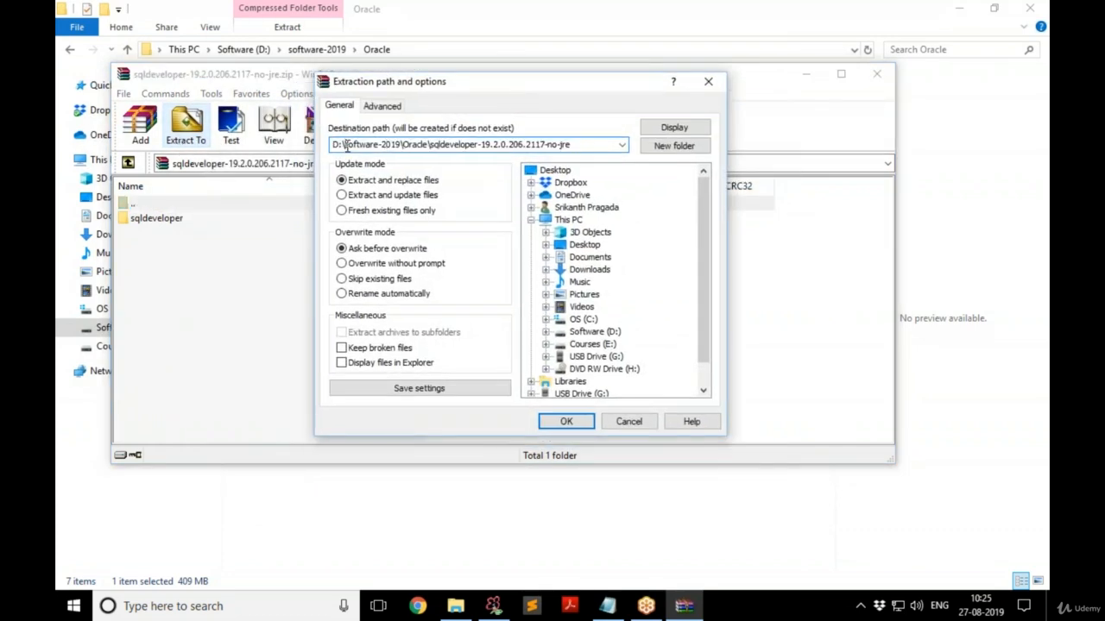
drag(346, 146, 589, 144)
key(BackSpace)
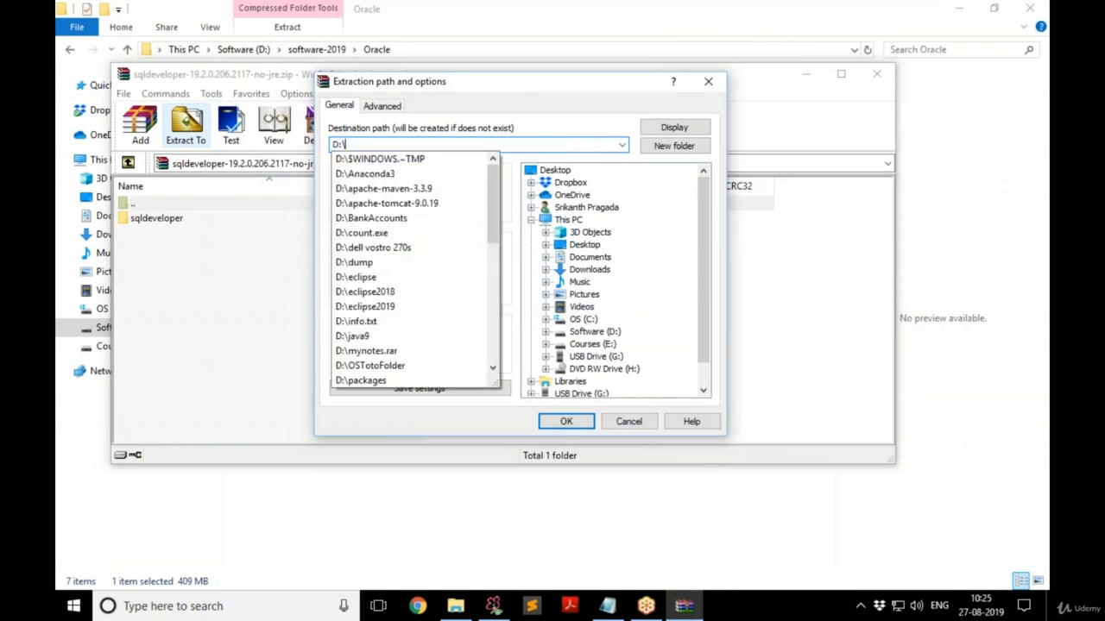
click(515, 147)
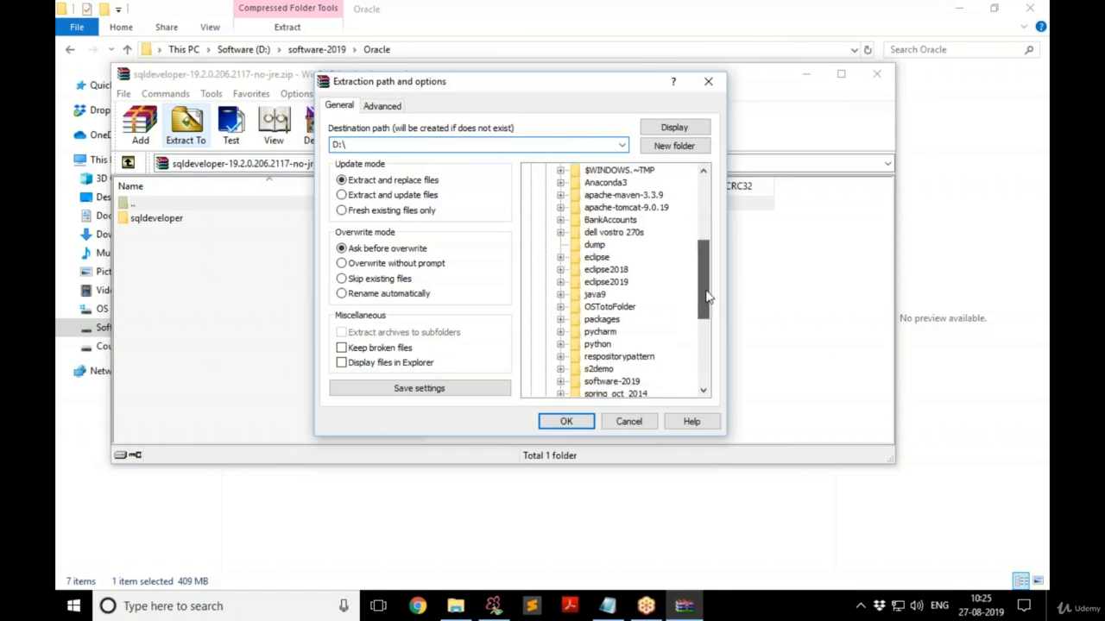
Choose the sqldeveloper folder as destination, extract to D:\sqldeveloper, and close WinRAR.
drag(707, 301, 706, 331)
click(598, 295)
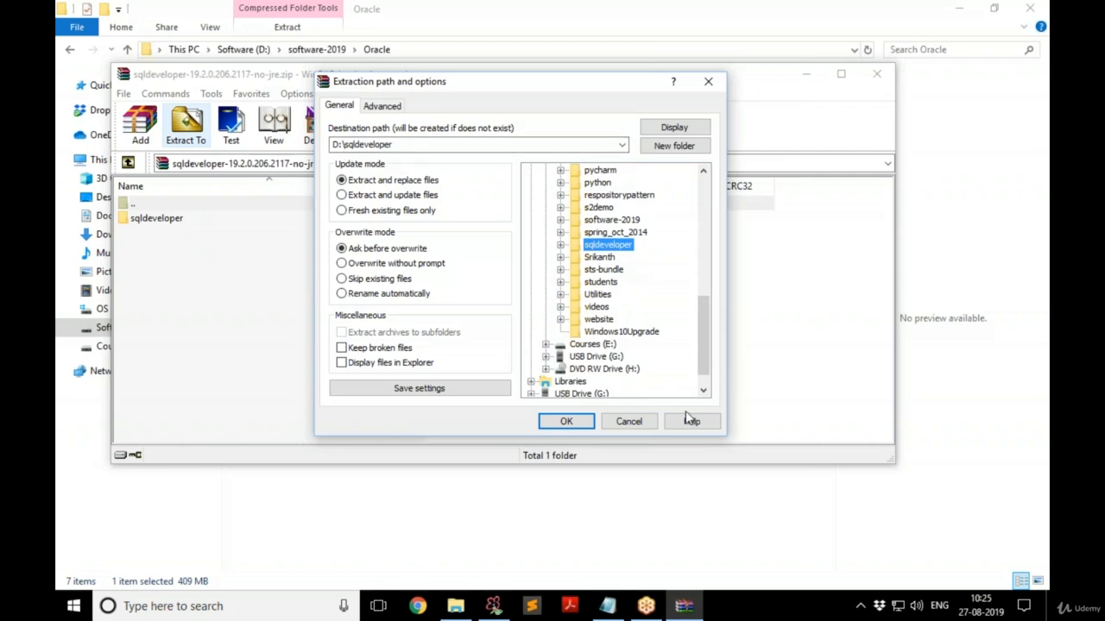
click(629, 421)
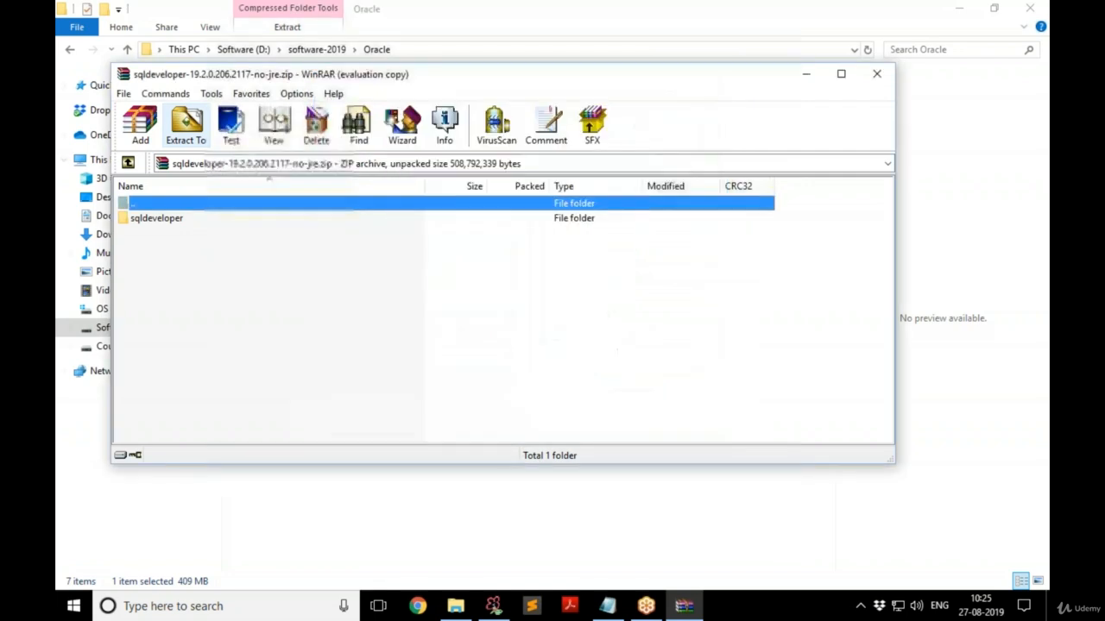
click(878, 75)
Open D:\sqldeveloper and launch the sqldeveloper application.
click(257, 51)
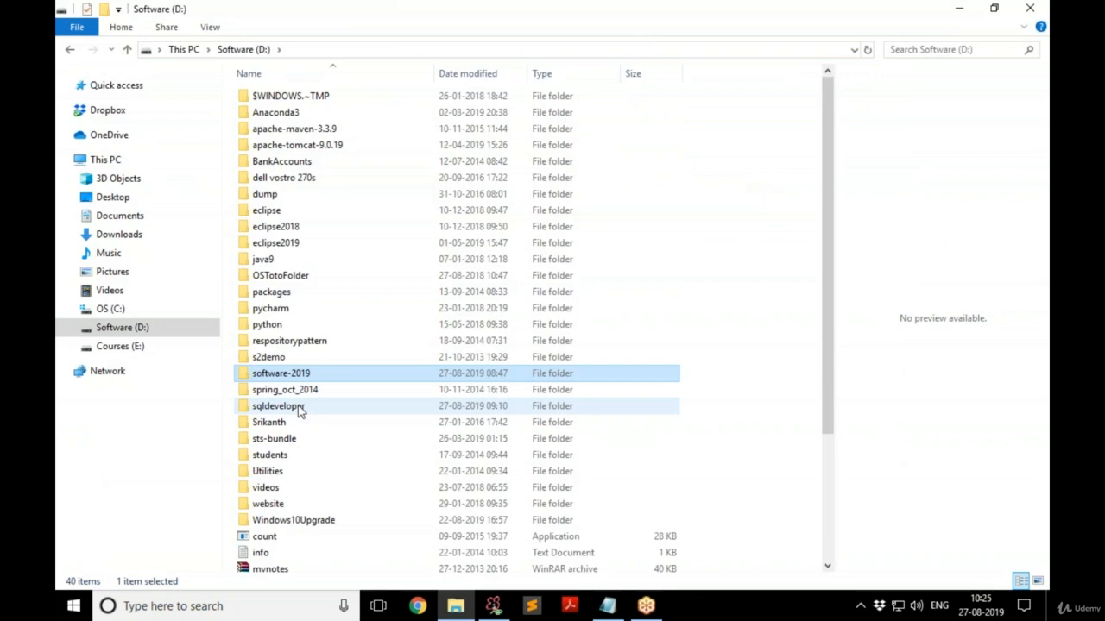
double_click(299, 411)
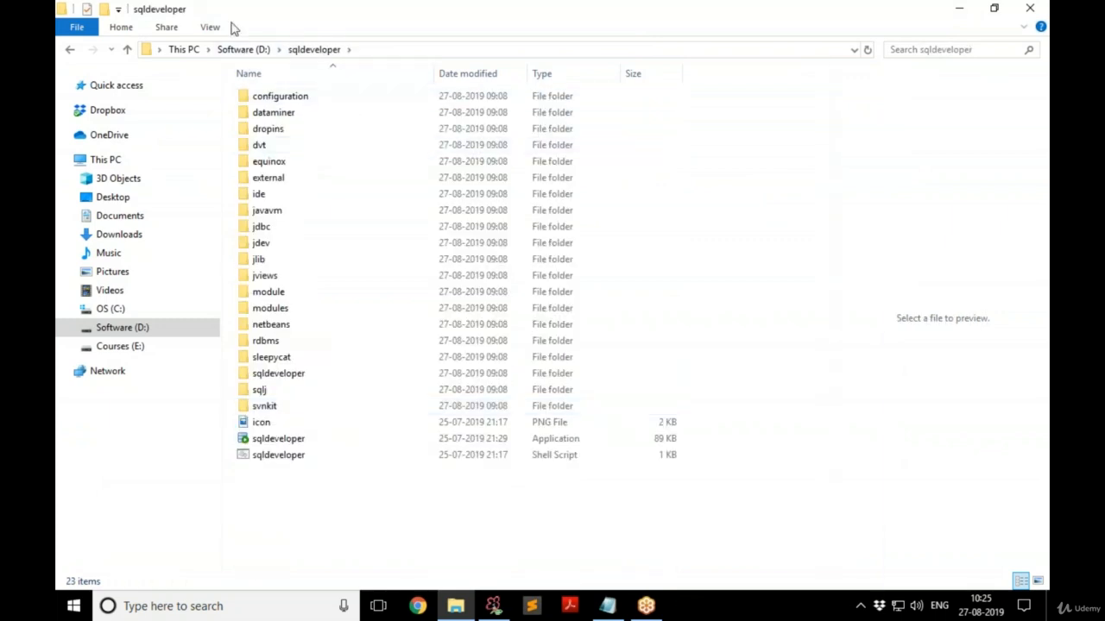
drag(221, 48, 396, 74)
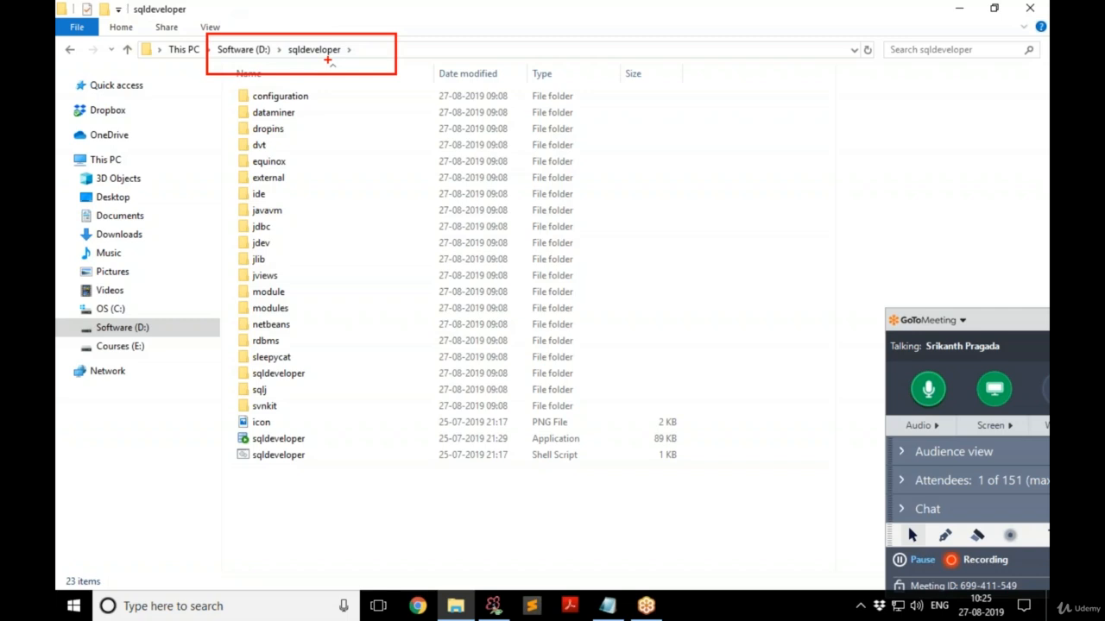
key(Escape)
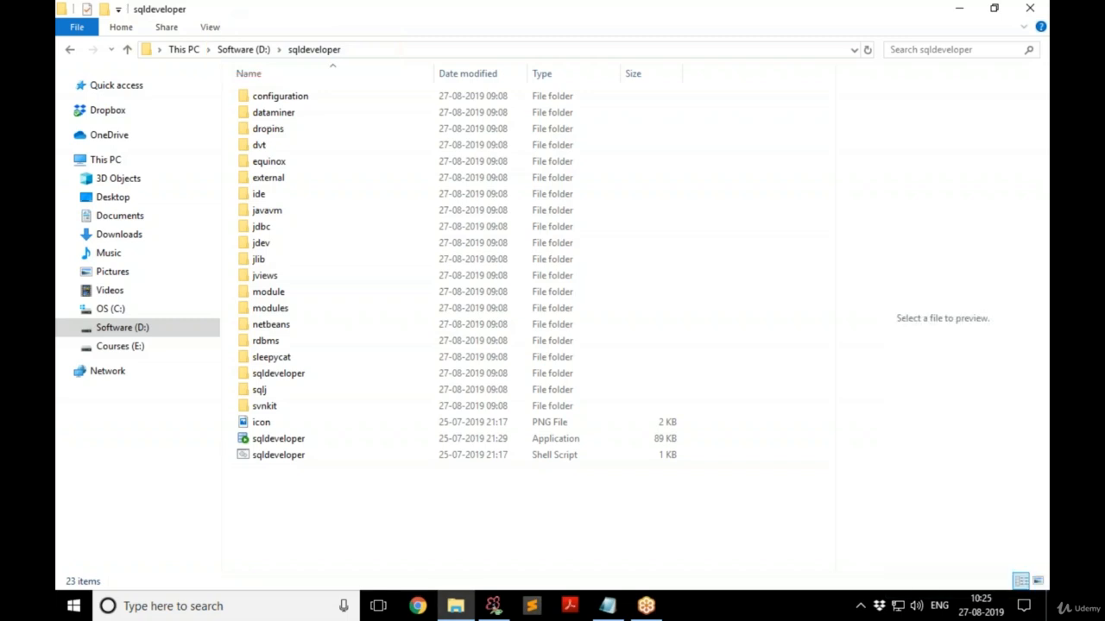
click(318, 444)
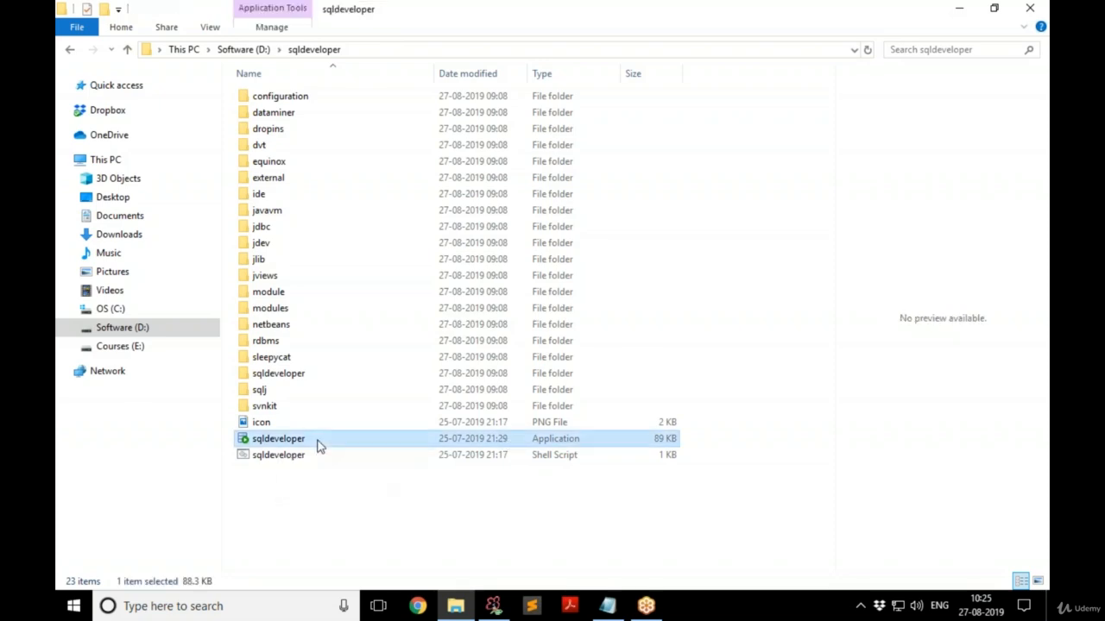
double_click(319, 444)
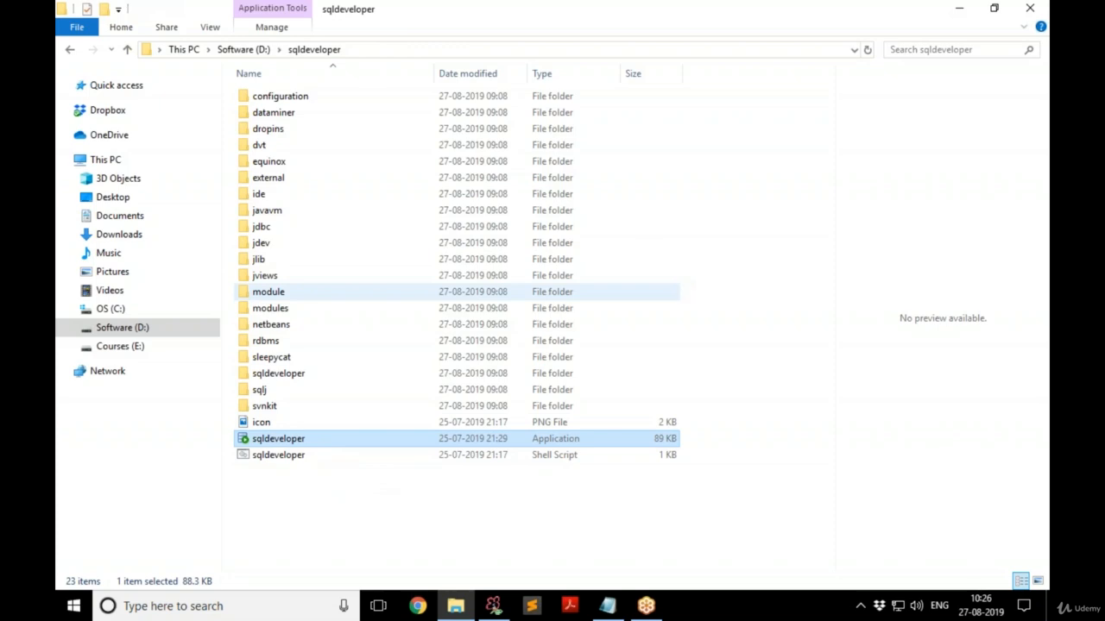
Keep File Explorer minimized while the SQL Developer splash finishes and the main window appears.
click(962, 12)
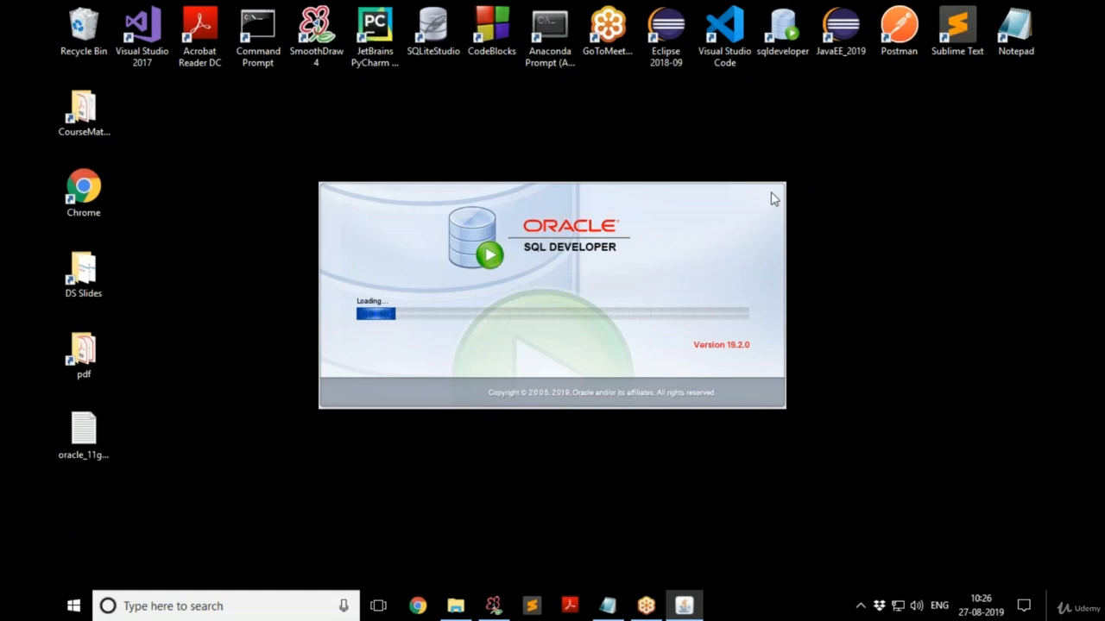
click(456, 607)
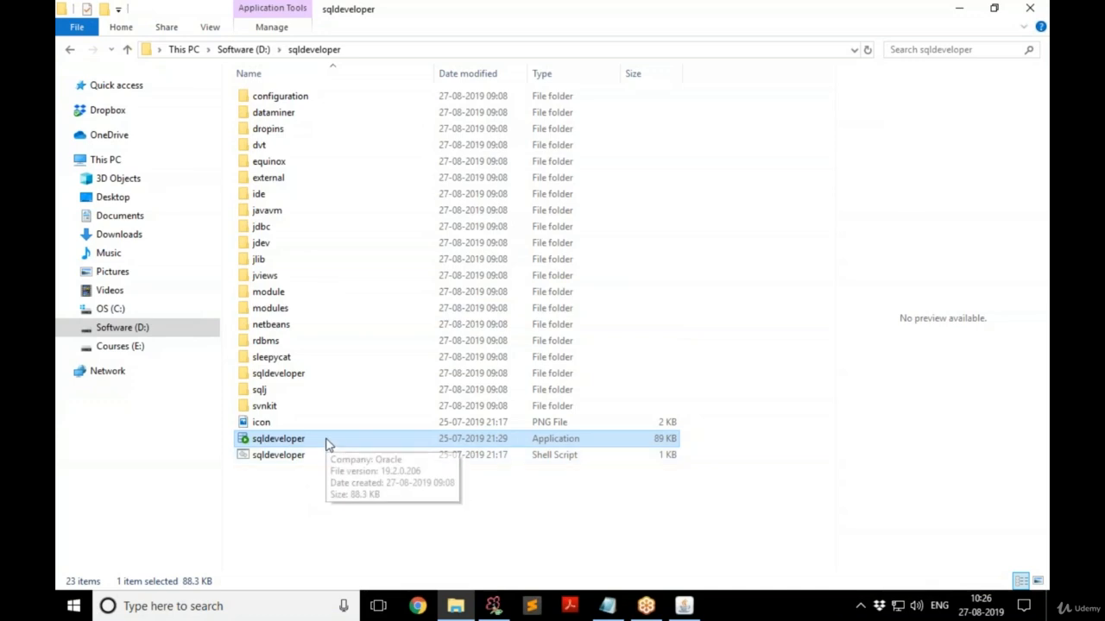
click(962, 10)
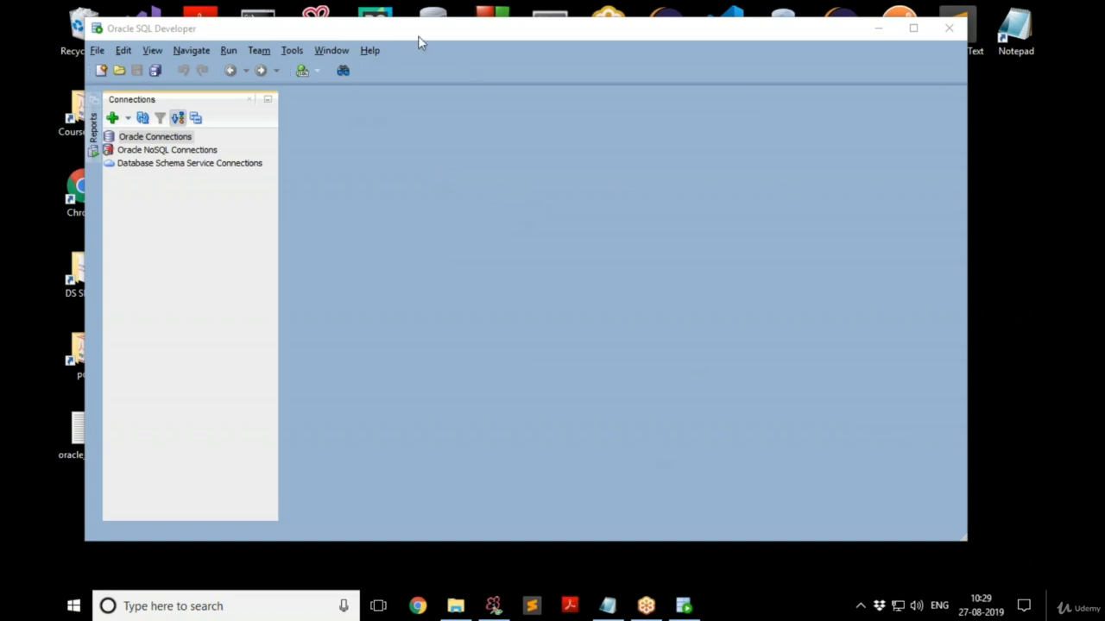
Create a new connection named HR with username hr, its password, and Save Password ticked.
click(175, 140)
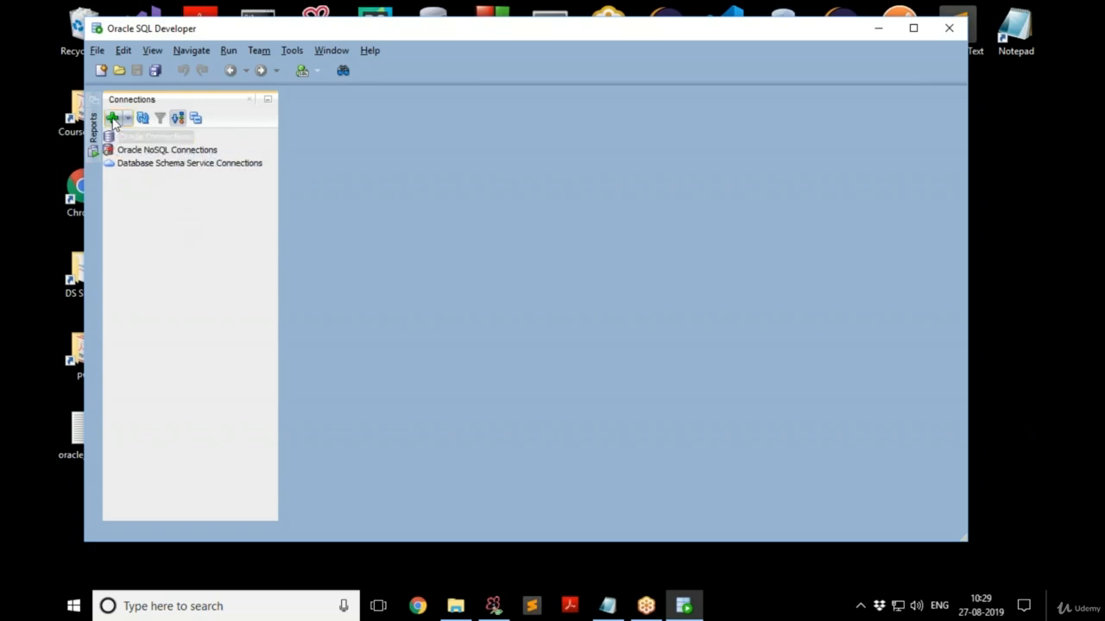
click(112, 118)
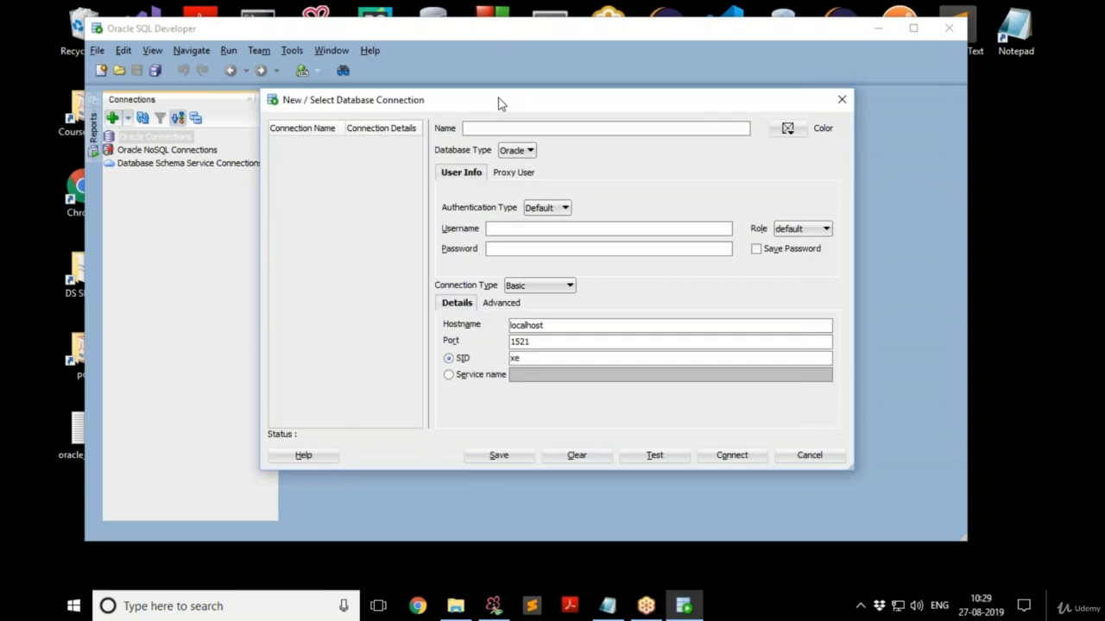
text(HR)
click(513, 228)
text(hr)
key(Tab)
click(513, 251)
text(hr)
click(756, 249)
Replace hostname localhost with 192.168.1.34, checking the Notepad connection notes.
drag(558, 323, 484, 322)
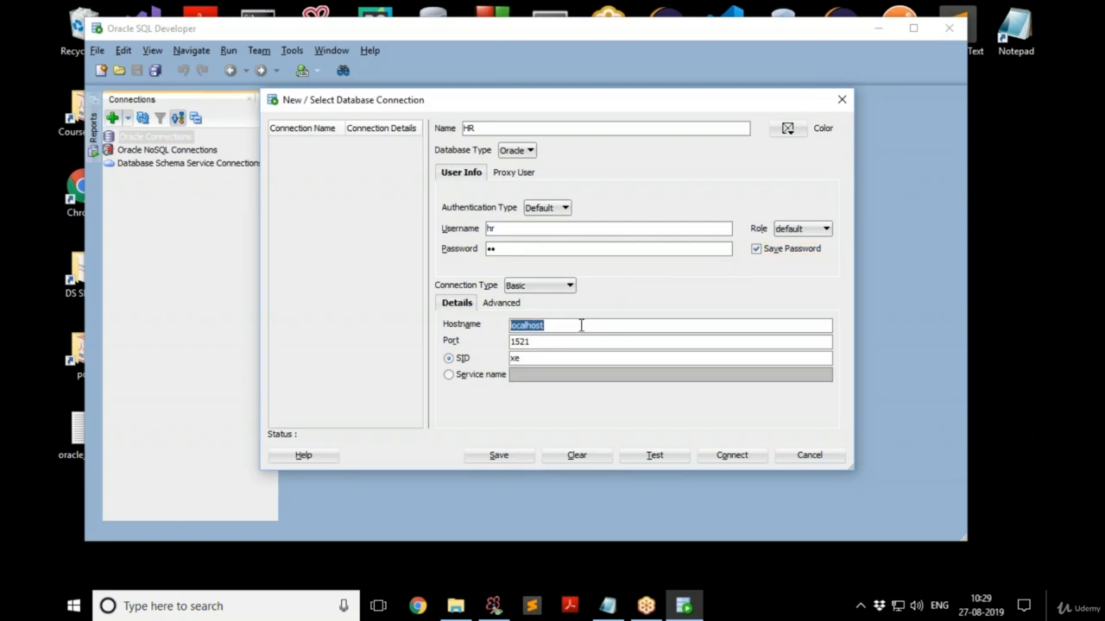
text(192.168.1.34)
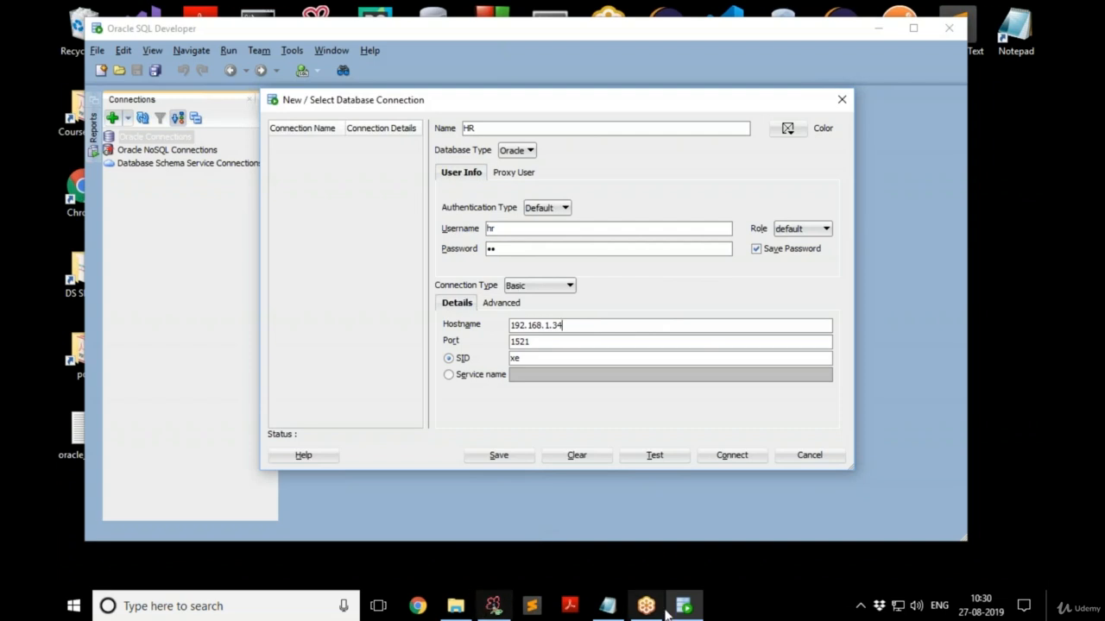
click(607, 605)
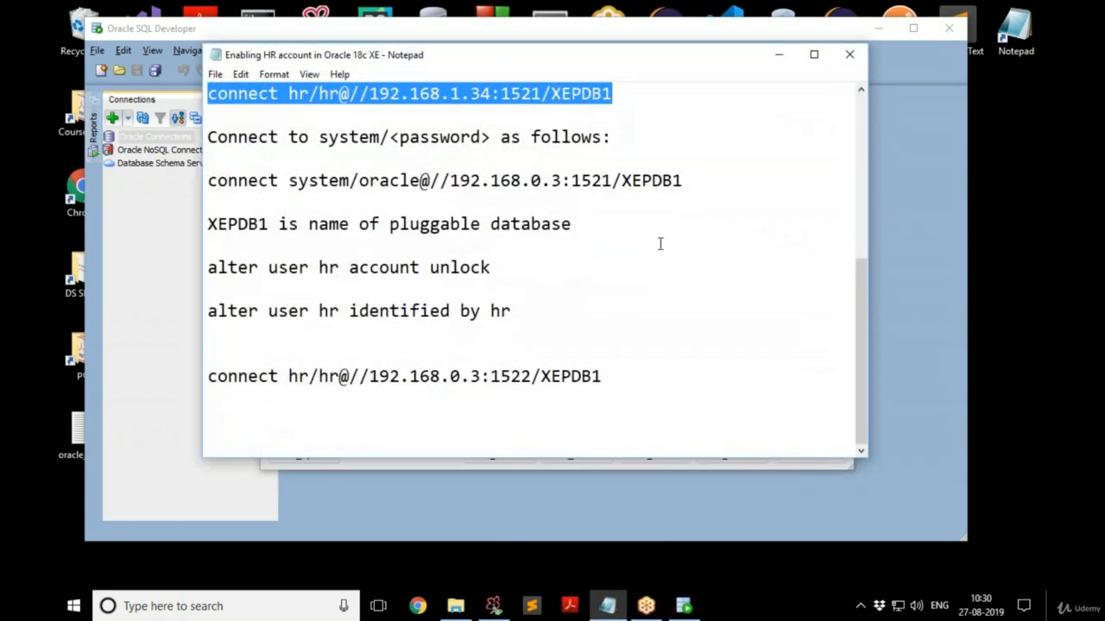
key(alt+Tab)
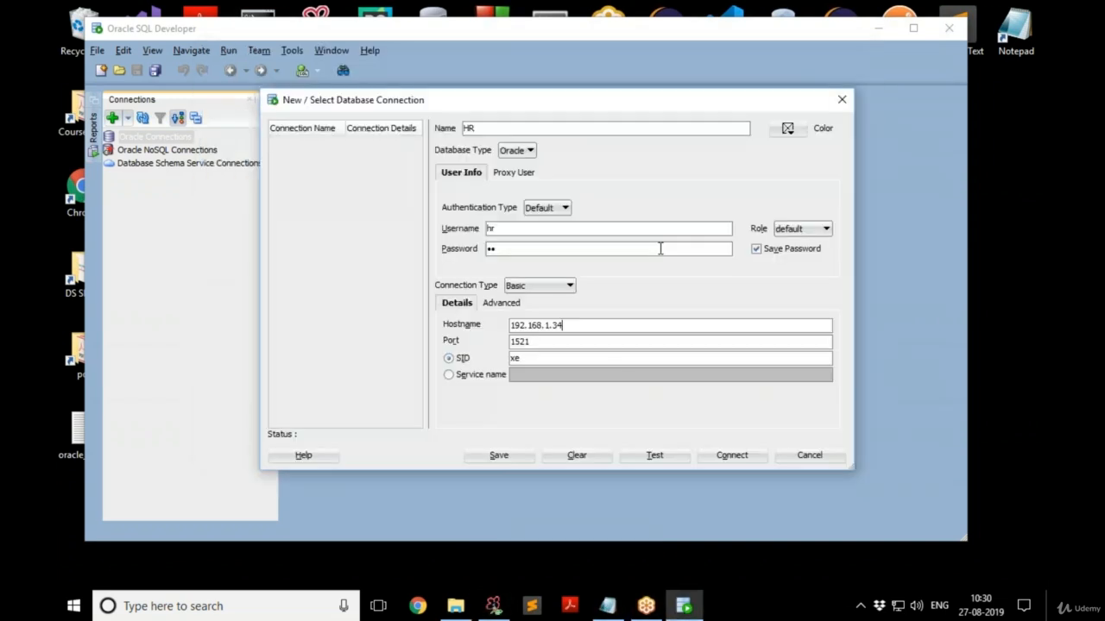
Change the SID from xe to XEPDB1, keeping port 1521.
click(587, 347)
click(581, 359)
key(BackSpace)
text(XEPDB1)
drag(617, 101, 610, 76)
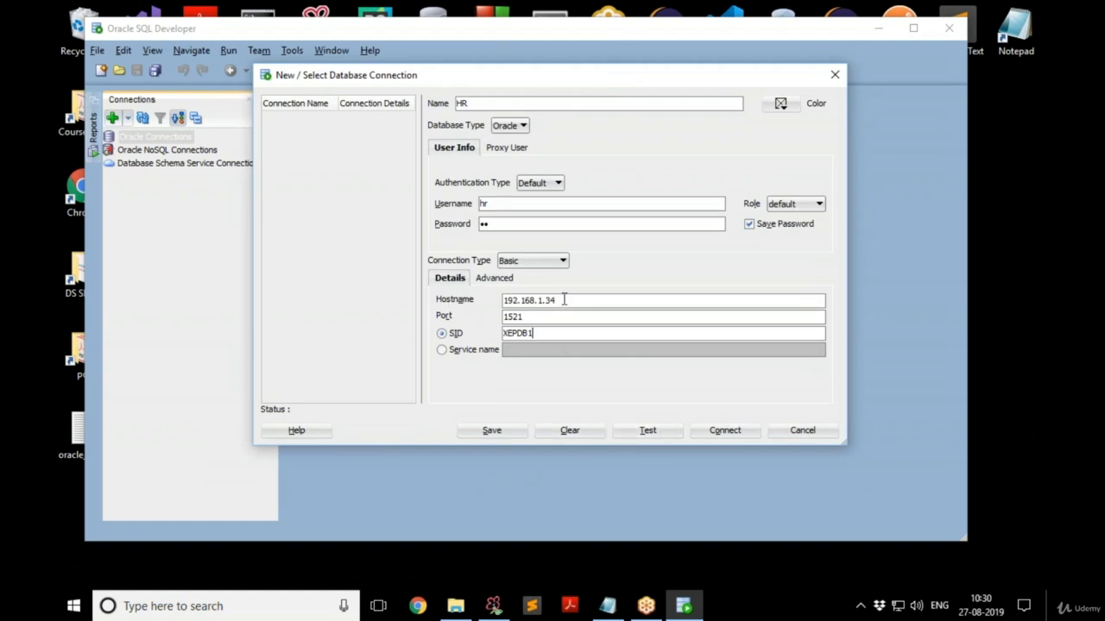
drag(530, 317, 488, 320)
click(567, 334)
After the test fails with ORA-12505, clear the SID and set service name XEPDB1.
click(655, 436)
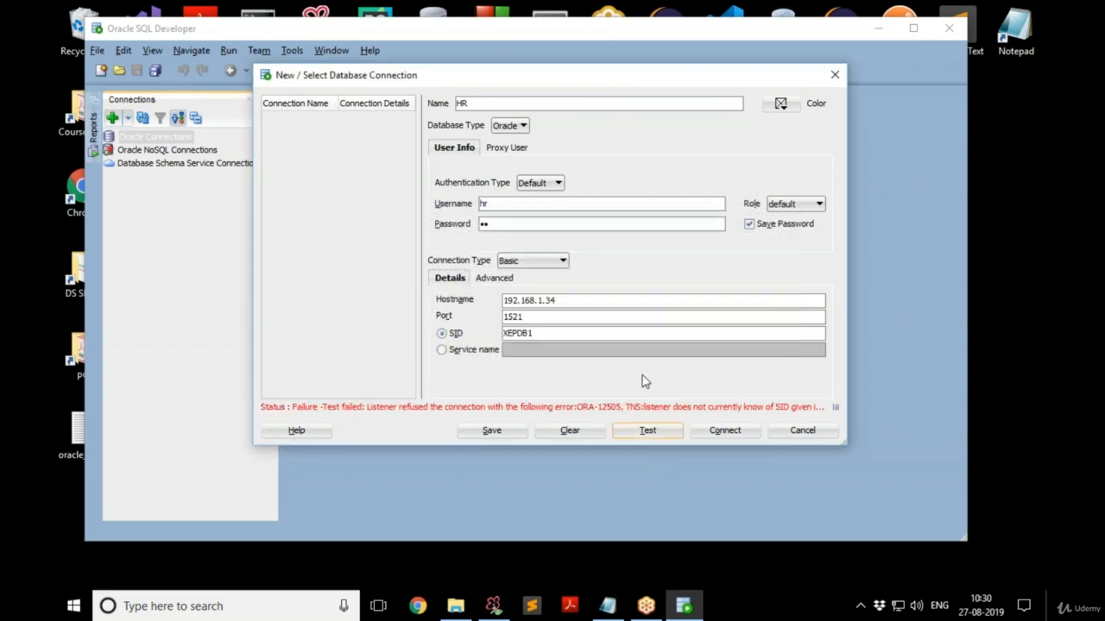
drag(535, 335, 492, 337)
key(ctrl+c)
key(BackSpace)
click(456, 356)
click(638, 351)
key(ctrl+v)
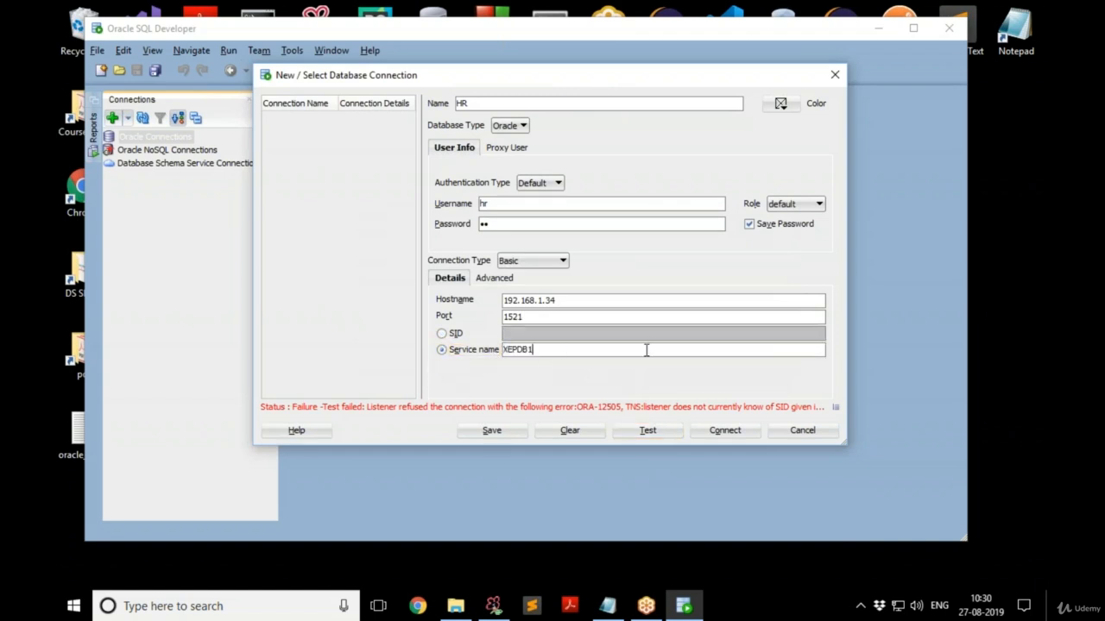
Retest the HR connection until it reports Success, verifying service name and host values.
click(660, 436)
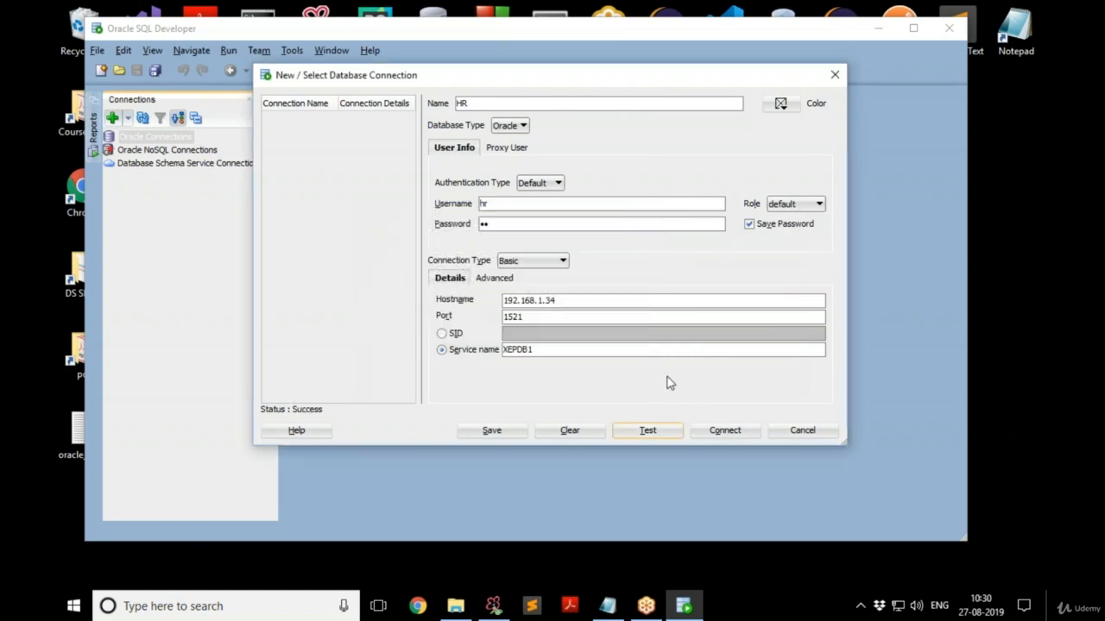
click(503, 351)
drag(569, 300, 496, 297)
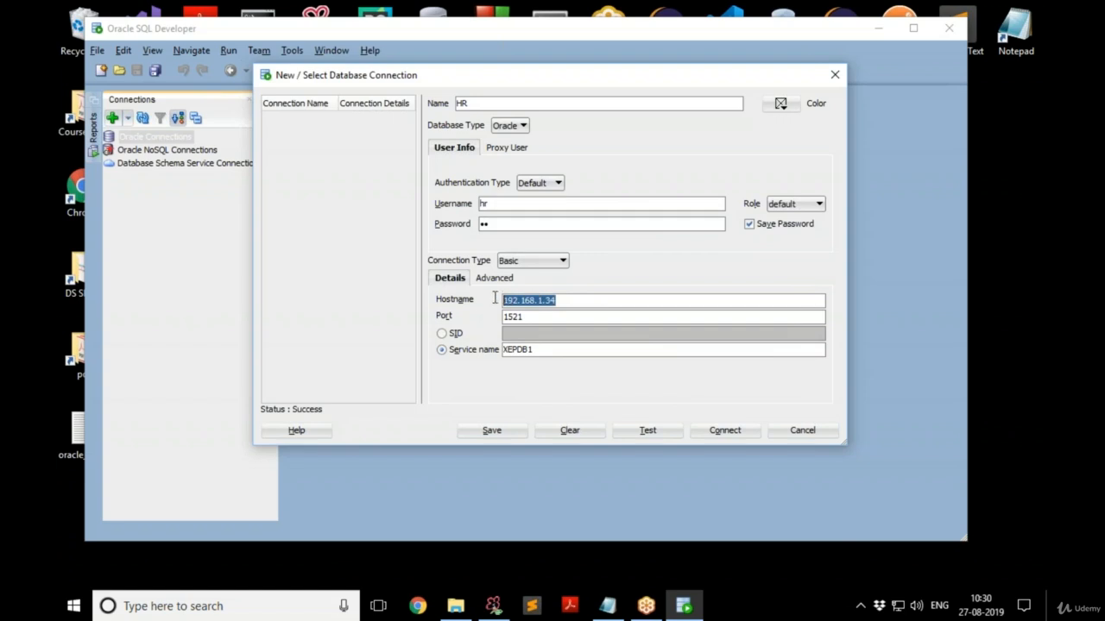
click(581, 303)
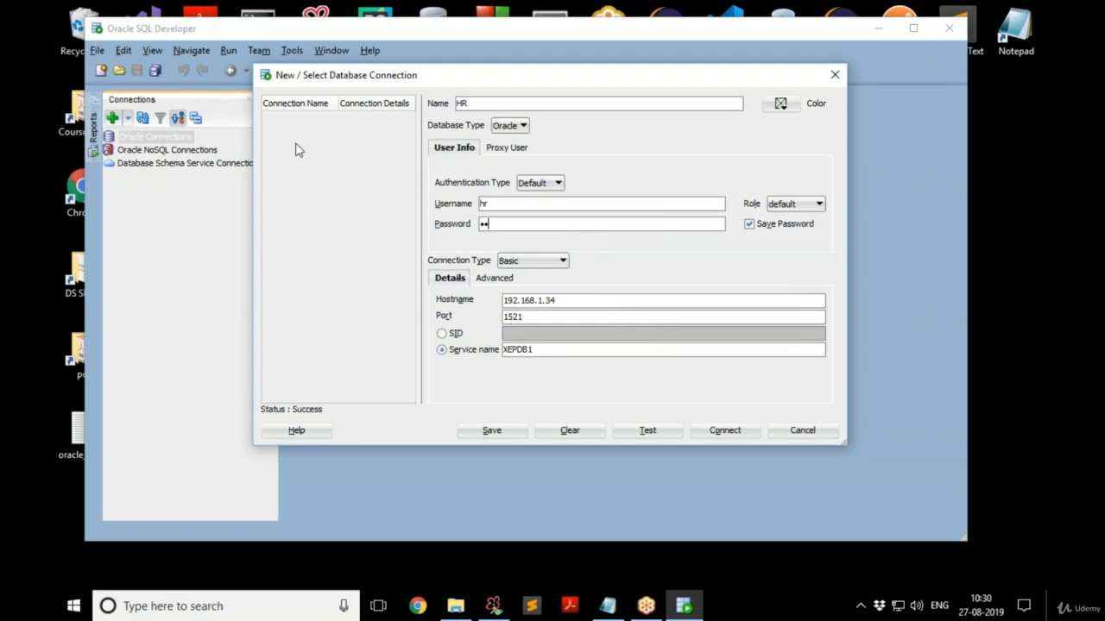
Save the HR connection and connect to it, entering its password at the login prompt.
click(488, 432)
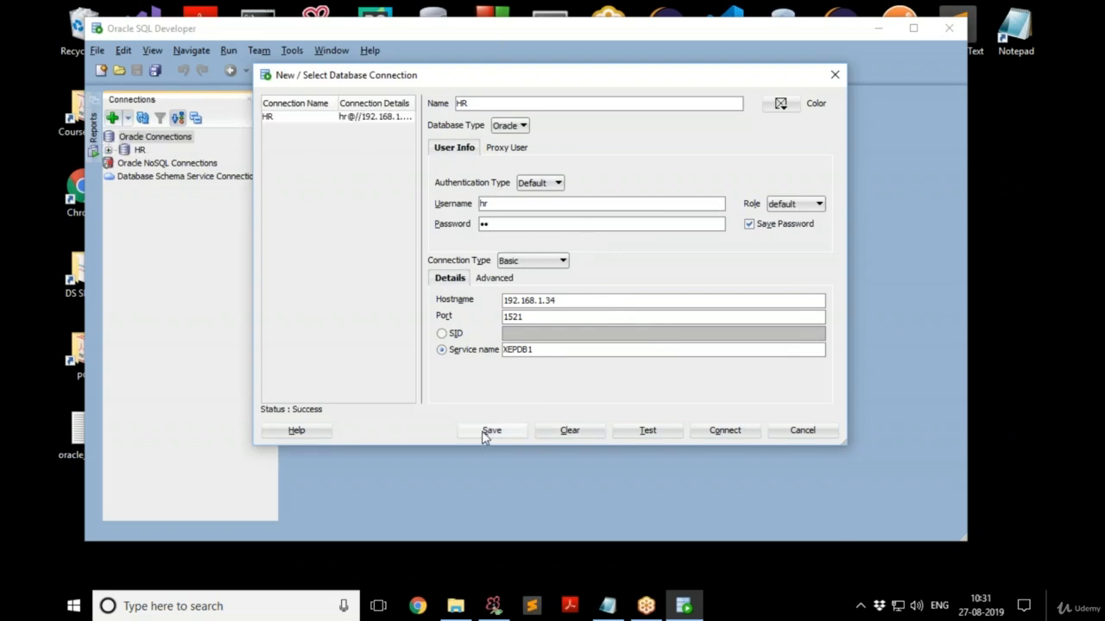
click(723, 433)
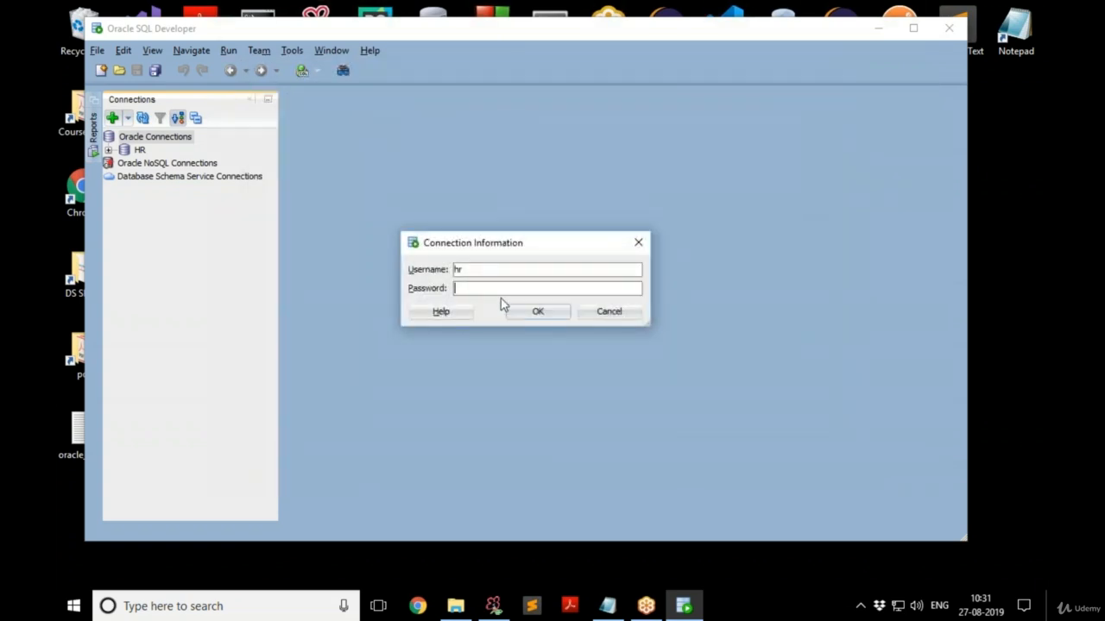
text(hr)
click(532, 313)
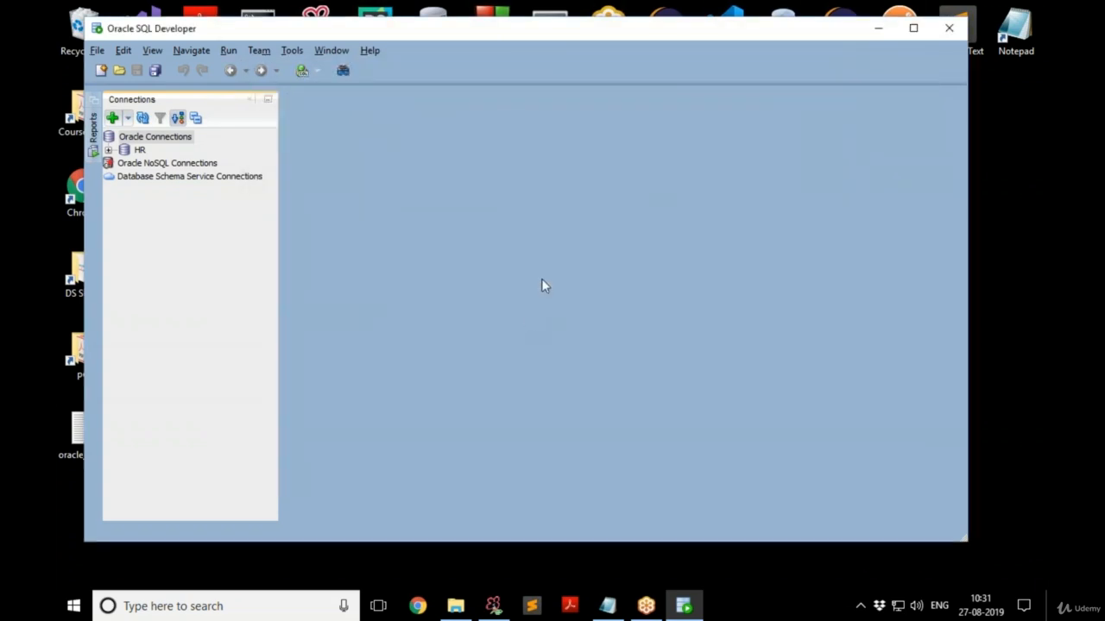
Open the HR connection, expand its Tables folder to list COUNTRIES through REGIONS, and focus the worksheet.
double_click(140, 152)
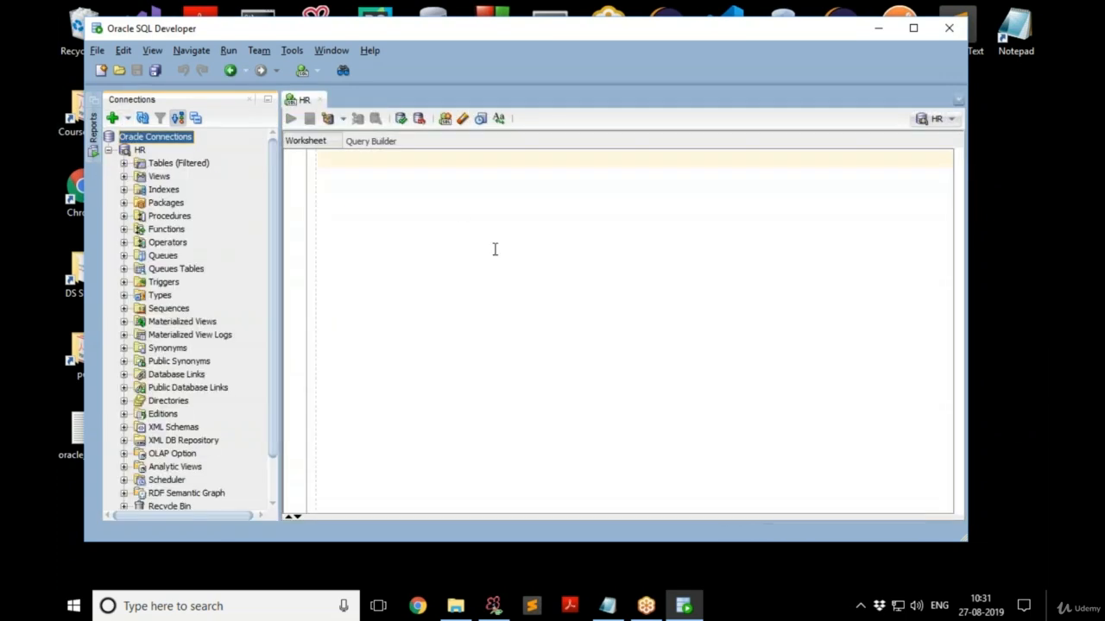
click(124, 163)
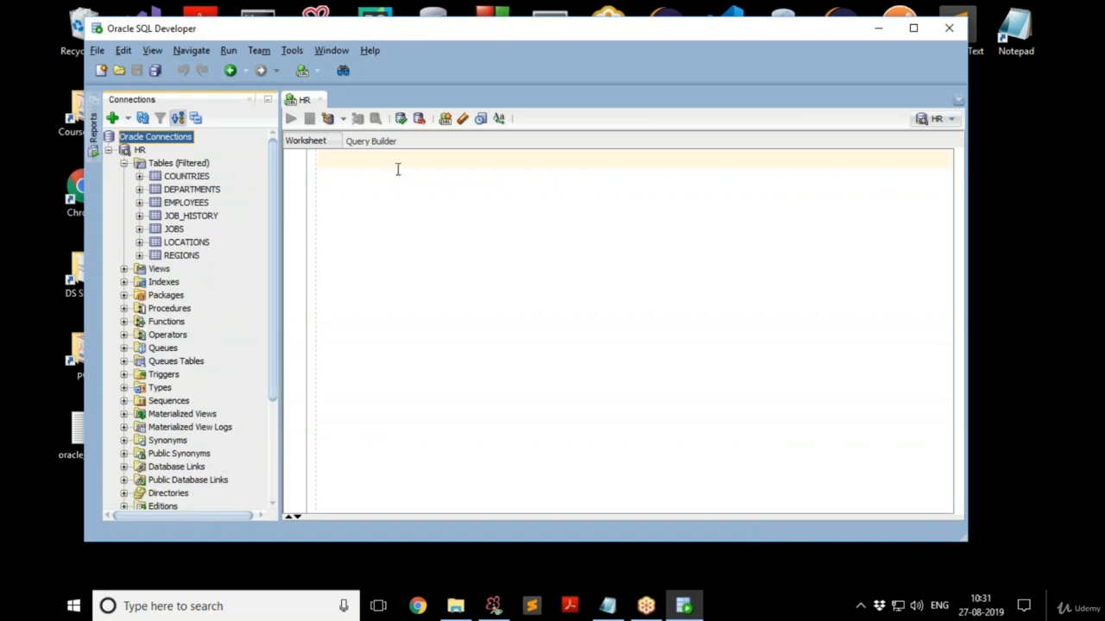
click(423, 179)
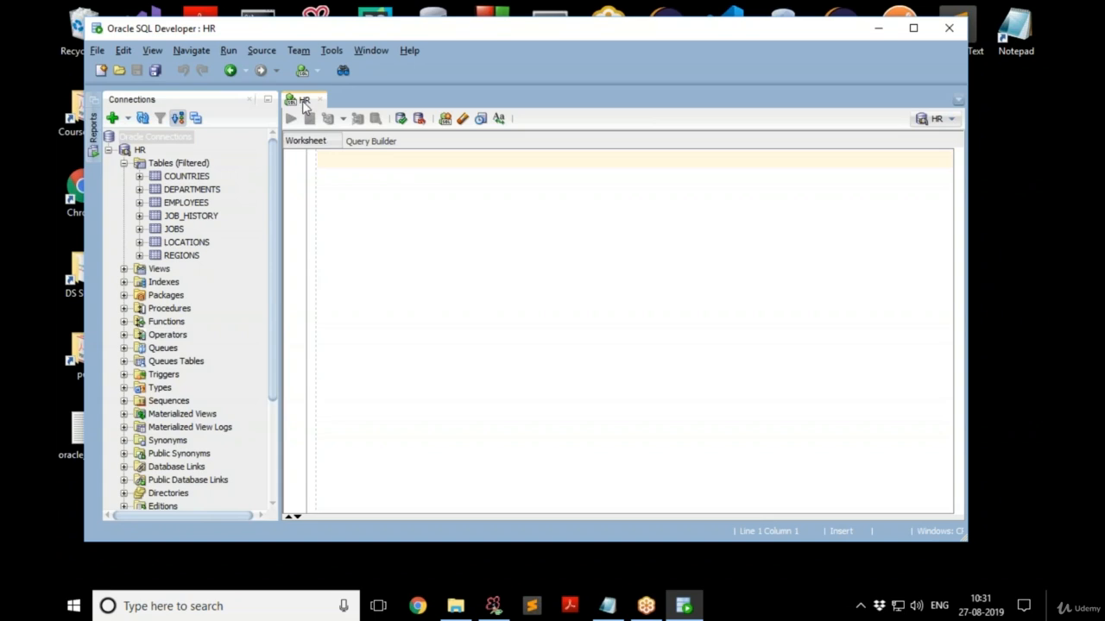
Run 'select * from jobs' and enlarge the Query Result grid to show the 19 job rows.
drag(254, 89, 338, 111)
key(Escape)
text(select * from )
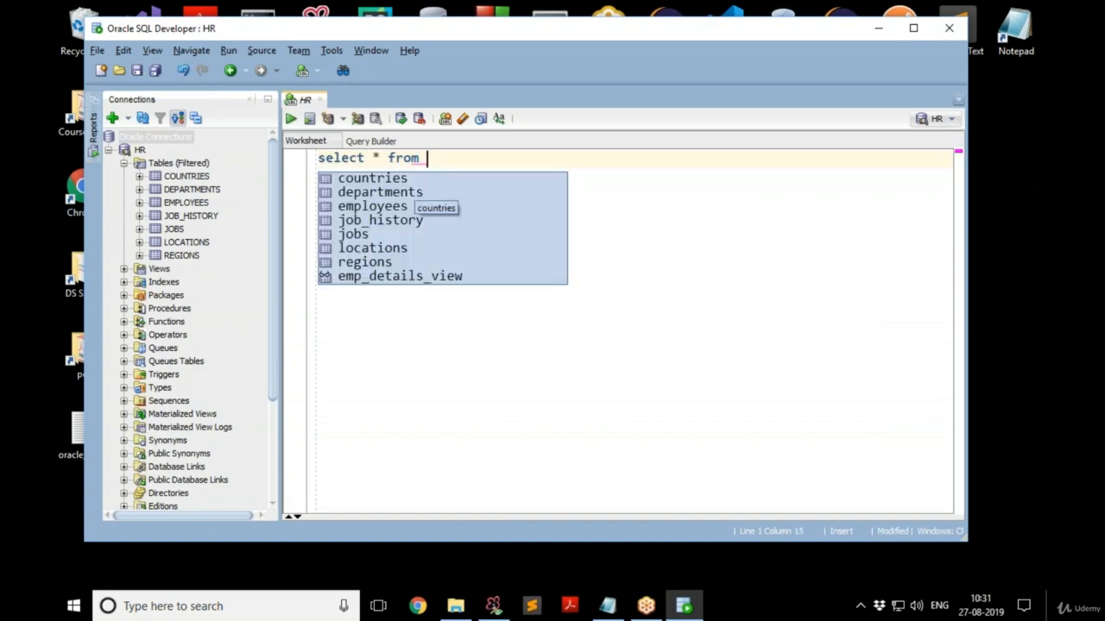
text(jobs)
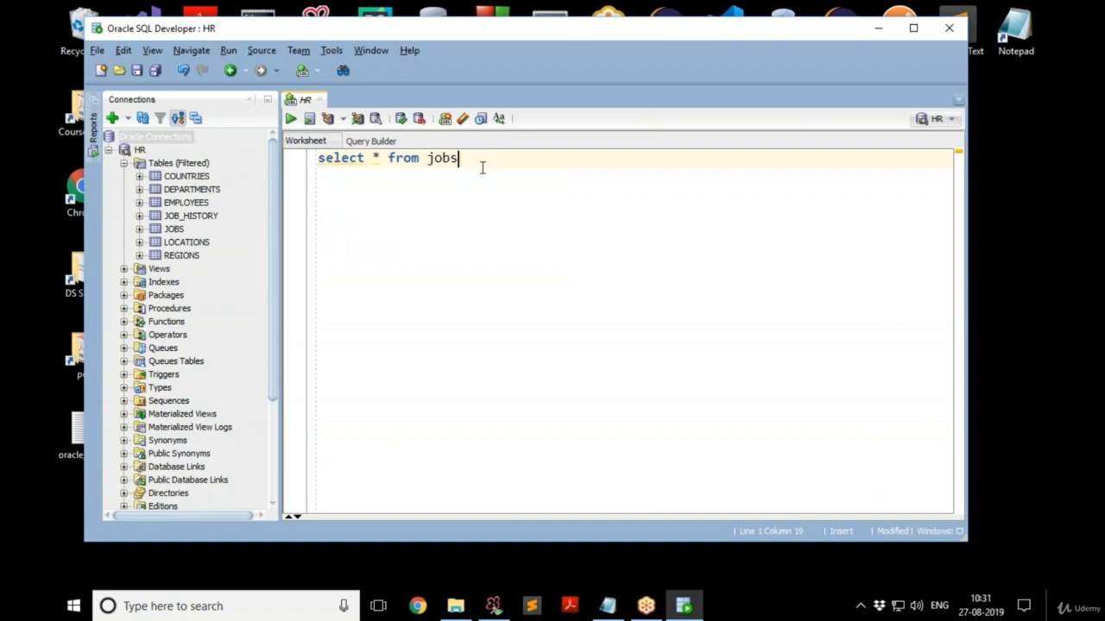
click(291, 121)
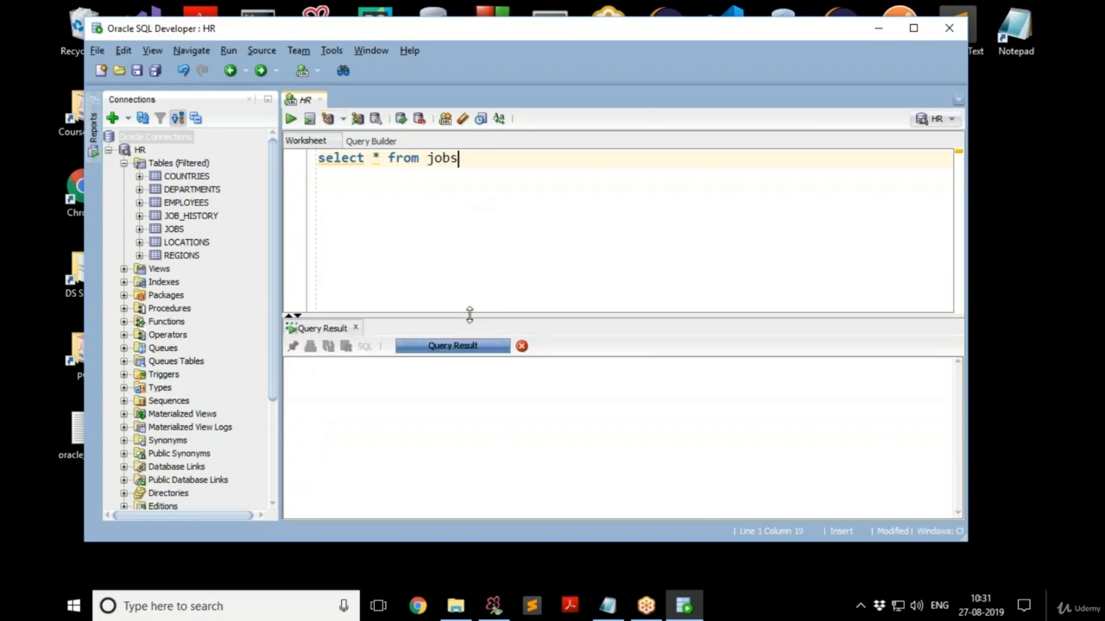
drag(470, 314, 462, 227)
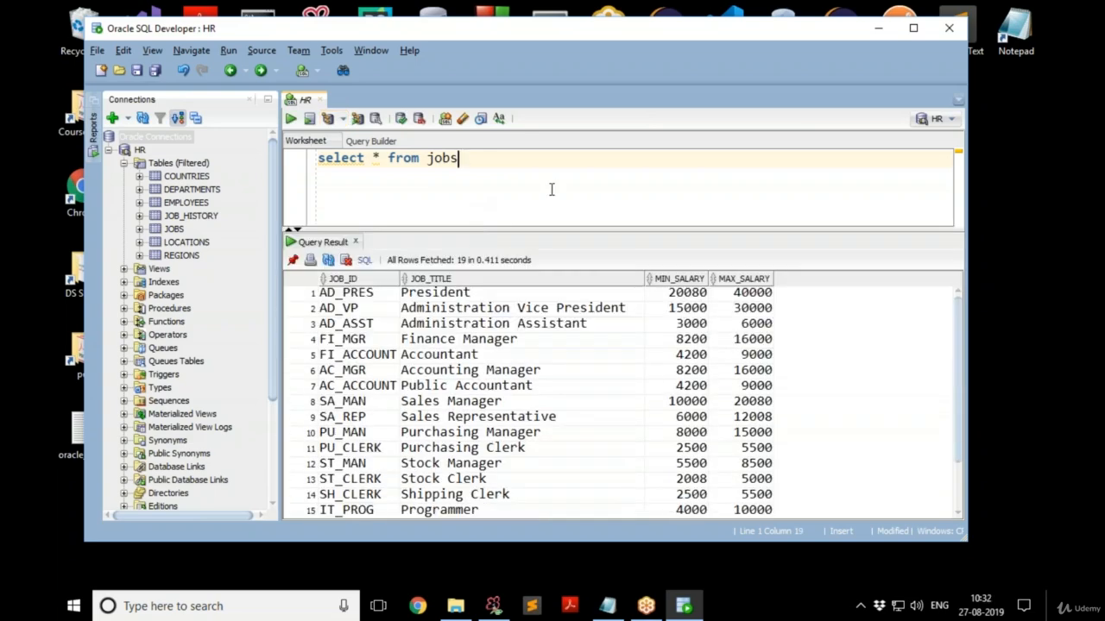
mouse_move(584, 34)
mouse_down()
mouse_move(572, 25)
mouse_move(582, 30)
mouse_up()
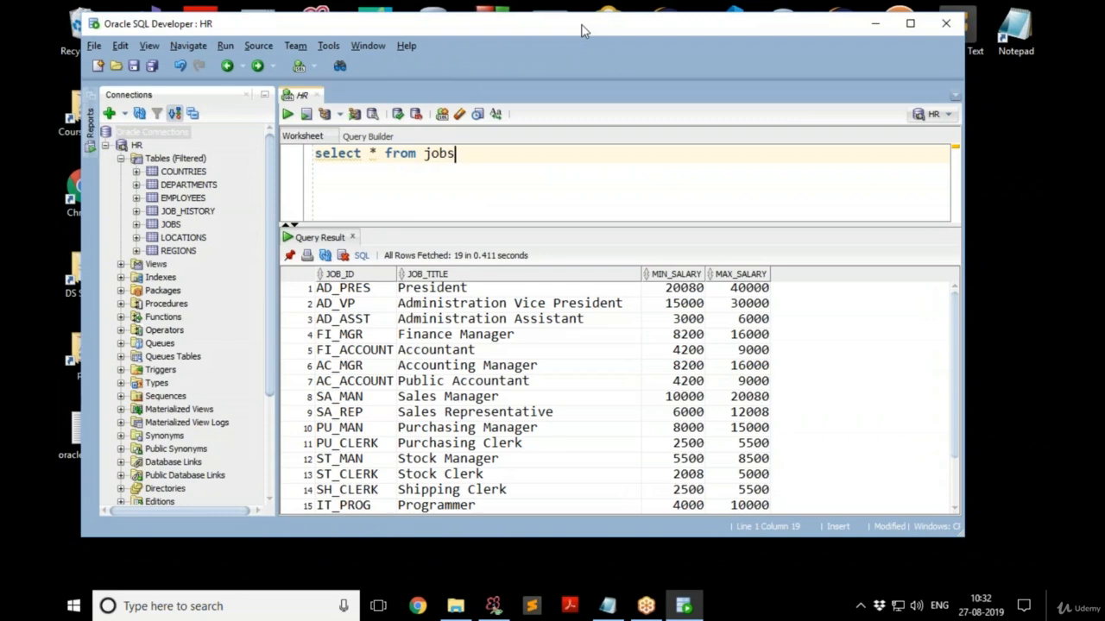
Add 'select * from departments' below the jobs query and run it, returning 27 rows.
key(Return)
key(Return)
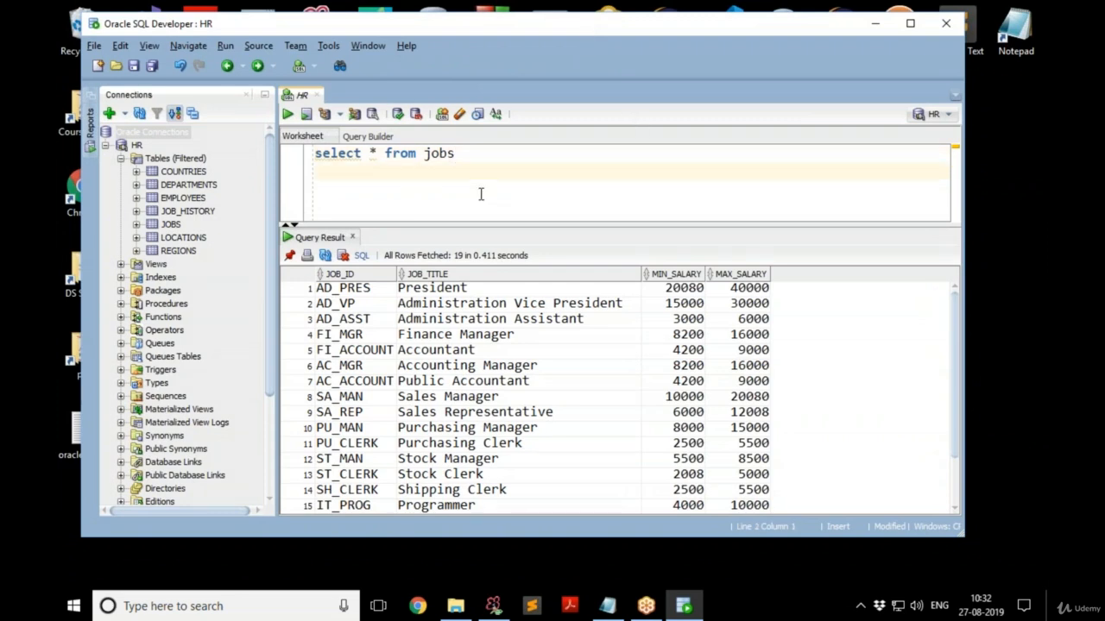
text(select * f)
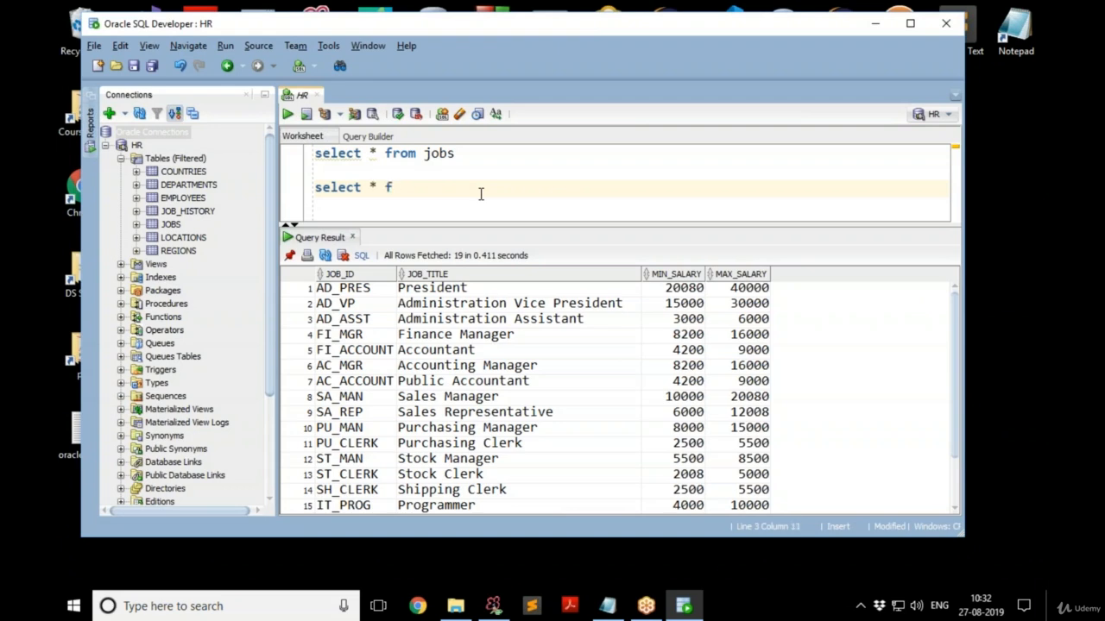
text(rom departments)
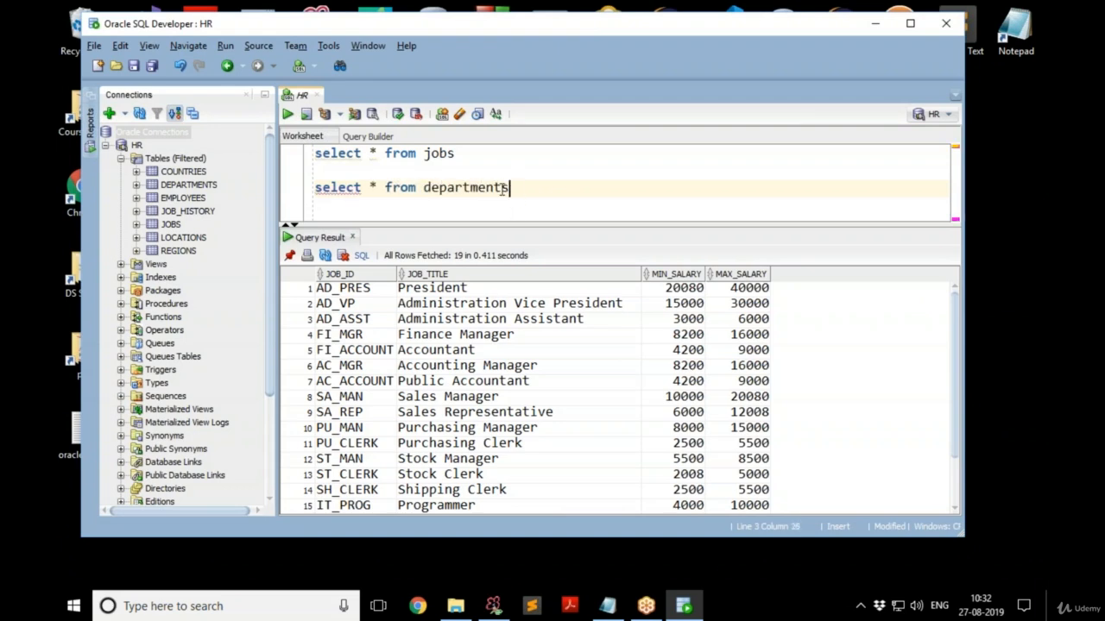
drag(511, 190, 314, 191)
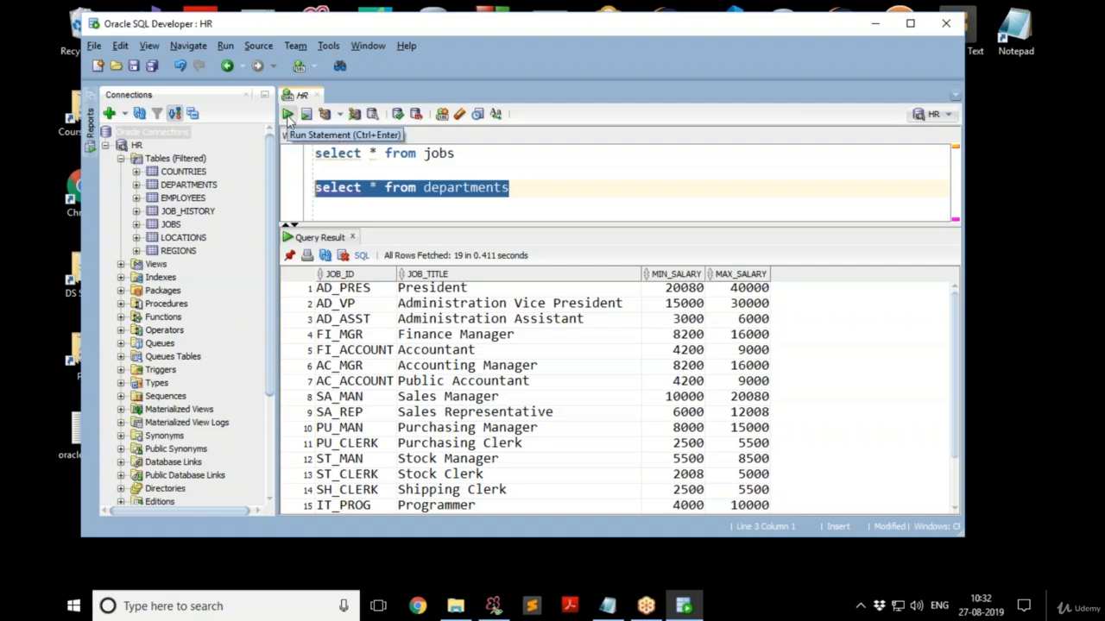
click(289, 118)
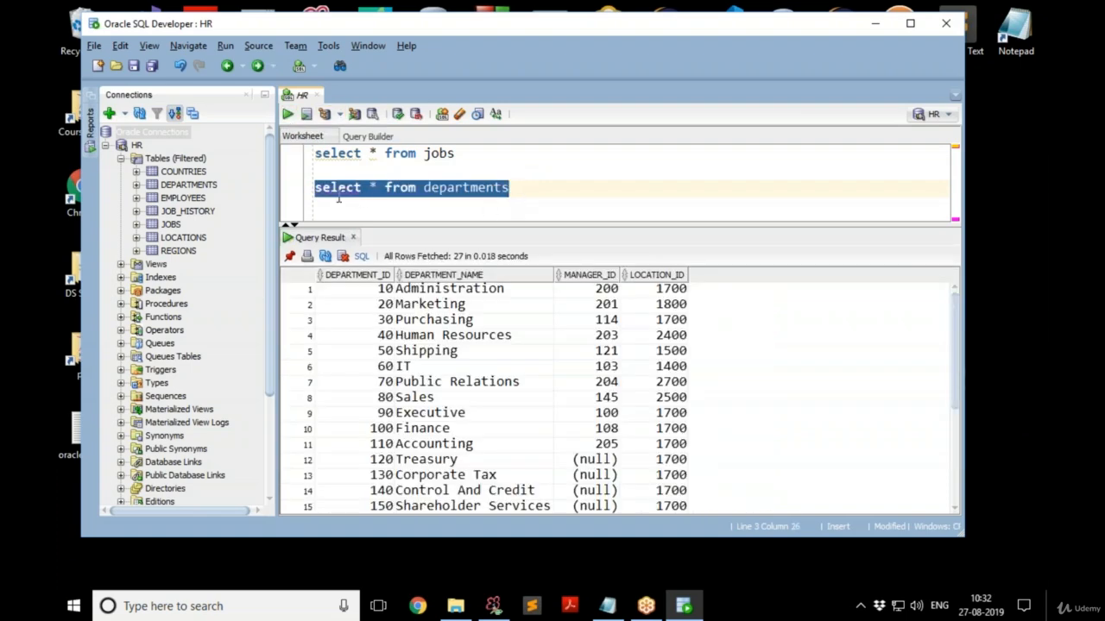
Select the jobs and departments query lines in turn, then clear the selection.
click(489, 153)
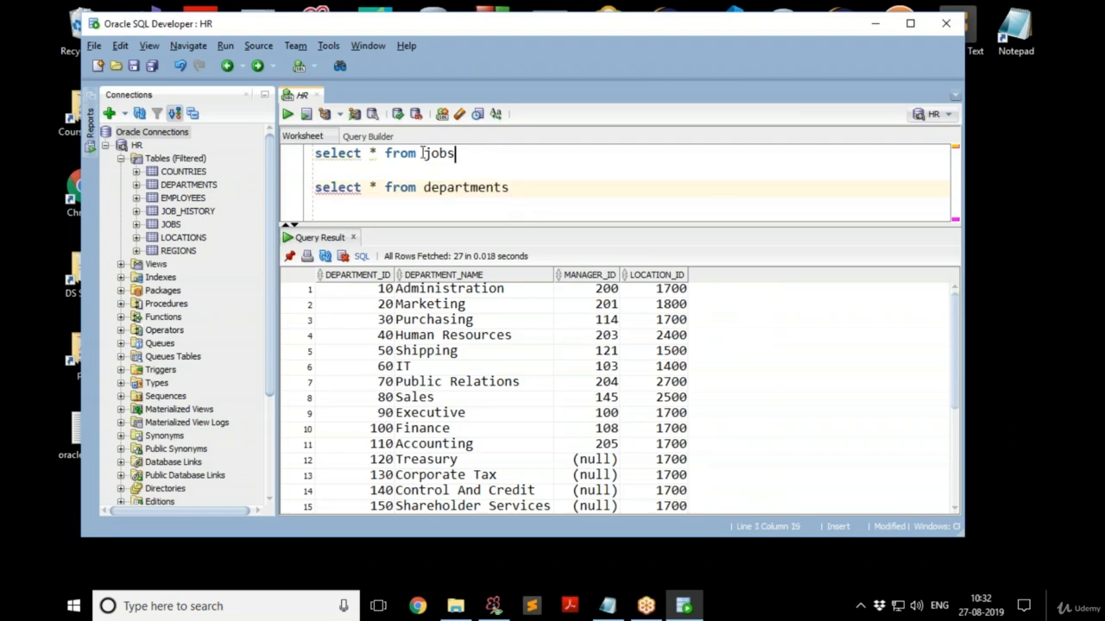
shift+click(293, 155)
click(522, 187)
key(ctrl+shift+Left)
key(ctrl+shift+Left)
key(ctrl+shift+Left)
key(ctrl+shift+Left)
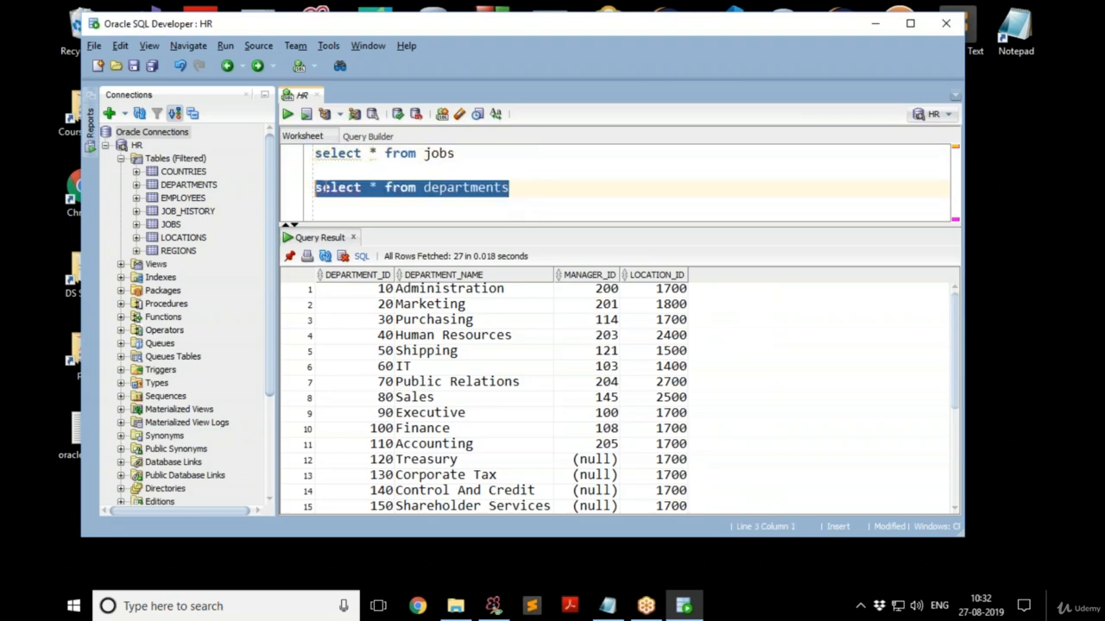
click(475, 158)
key(ctrl+shift+Left)
key(ctrl+shift+Left)
key(ctrl+shift+Left)
key(ctrl+shift+Left)
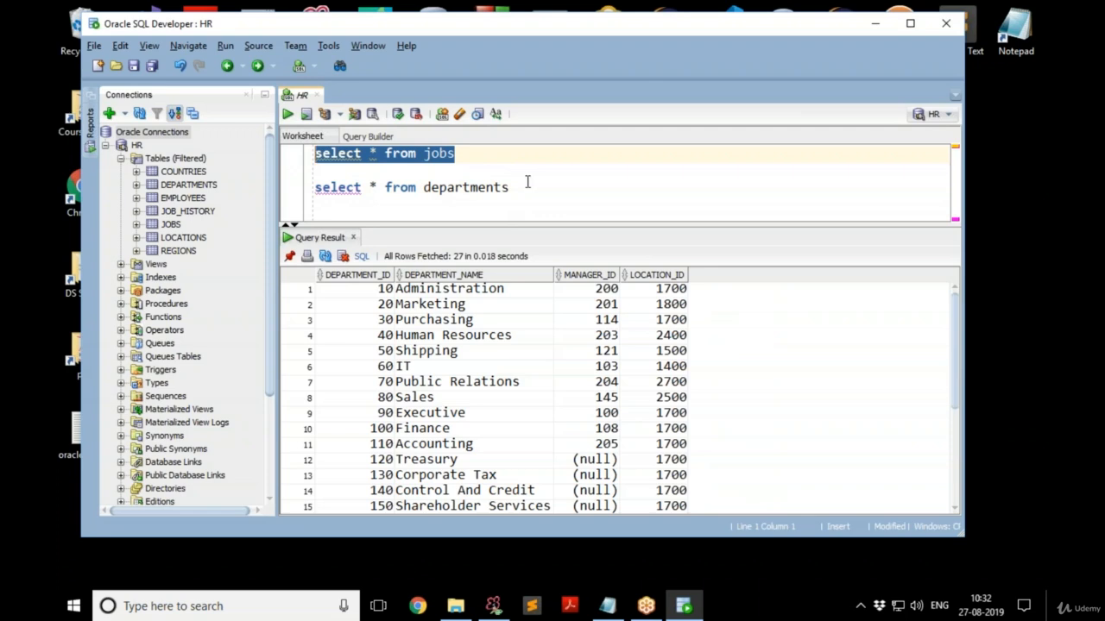
click(627, 191)
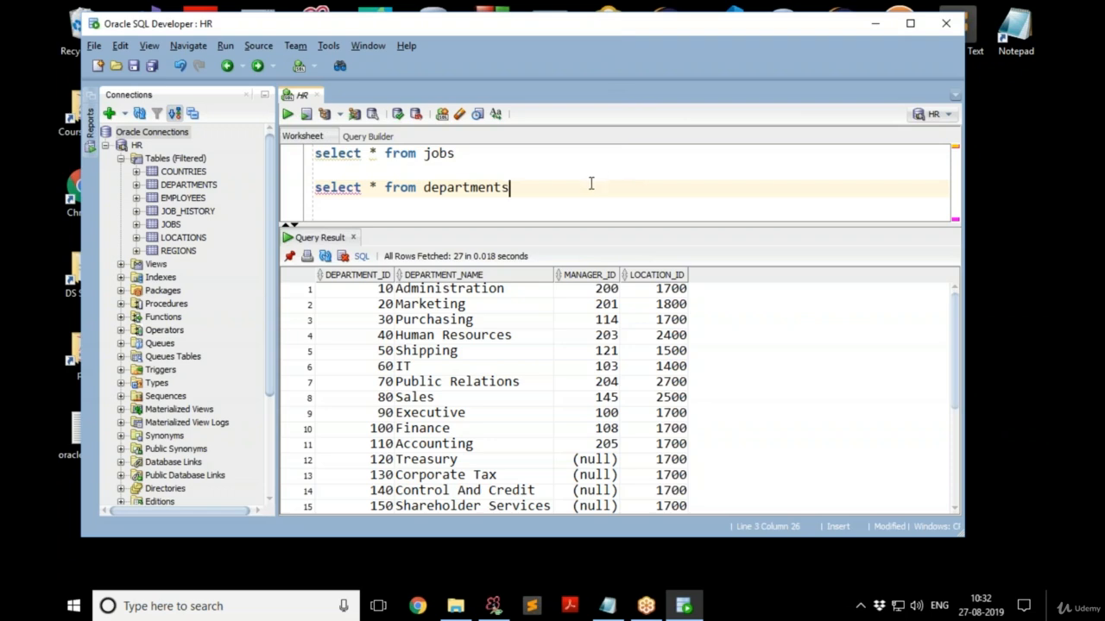
Start a new connection using service name XEPDB1, hostname 192.168.1.34 and username system.
click(109, 117)
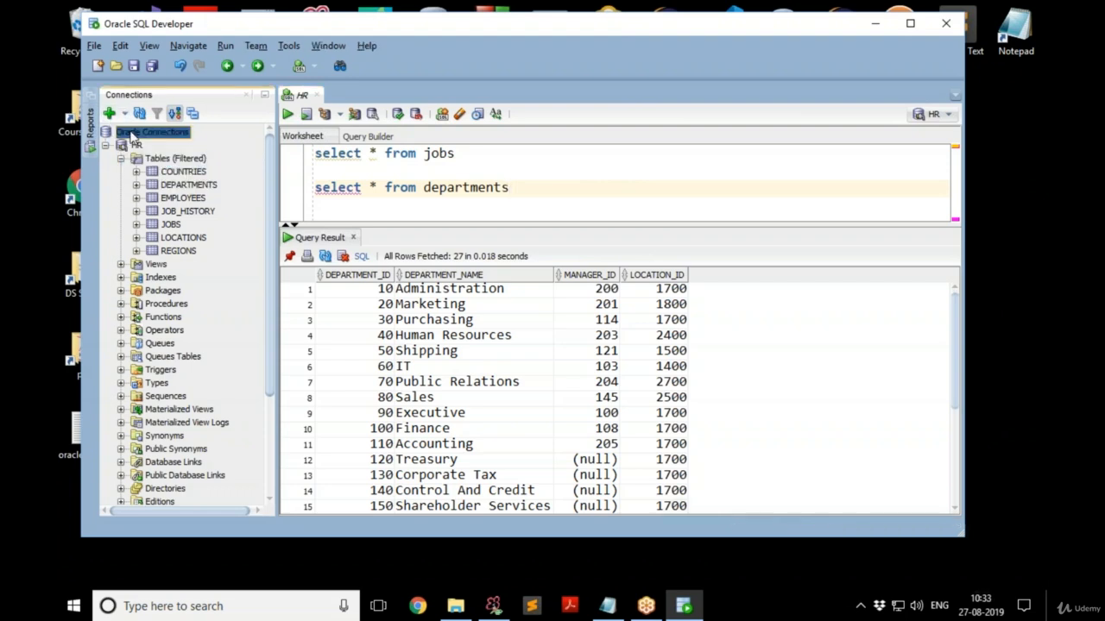
click(109, 115)
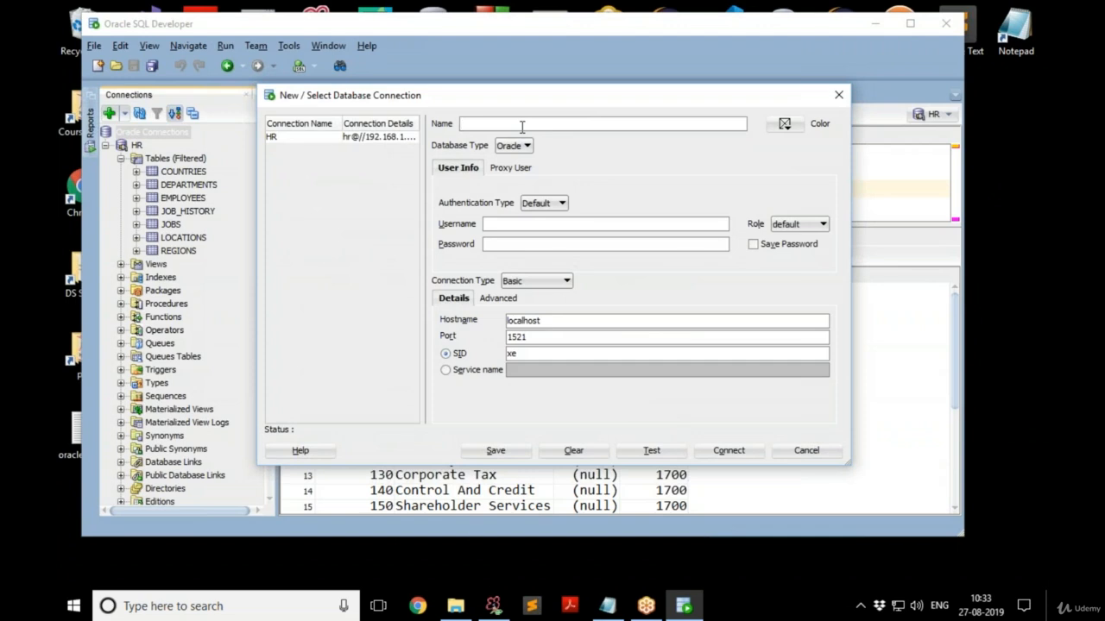
click(533, 243)
click(445, 370)
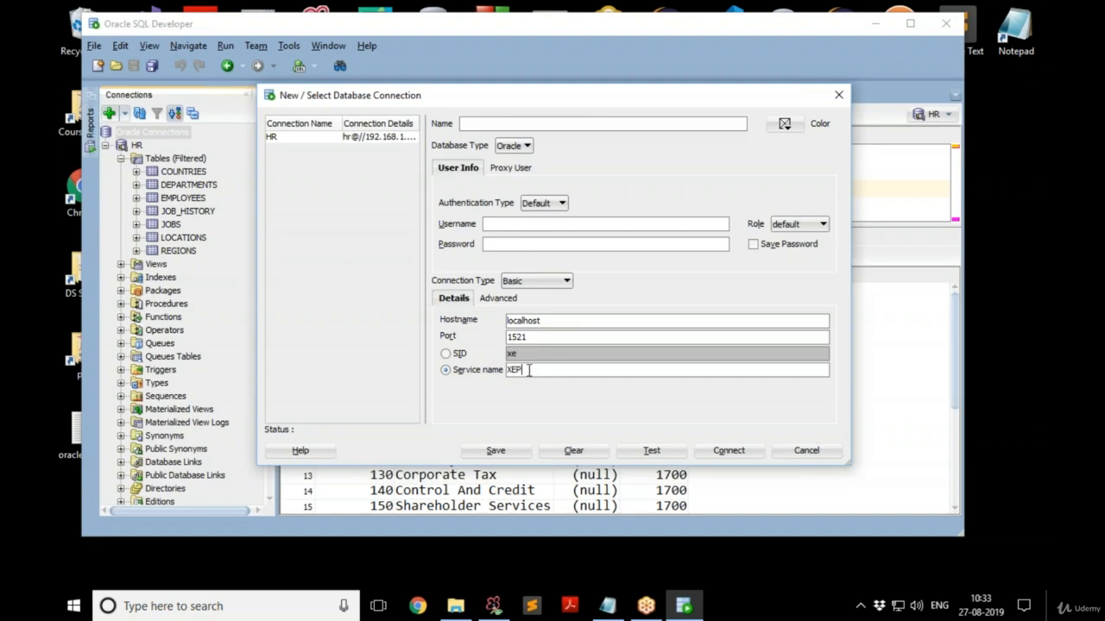
text(XEPDB1)
drag(553, 318, 474, 320)
key(BackSpace)
text(1)
text(92.168.1)
text(.,)
text(34)
text(syste)
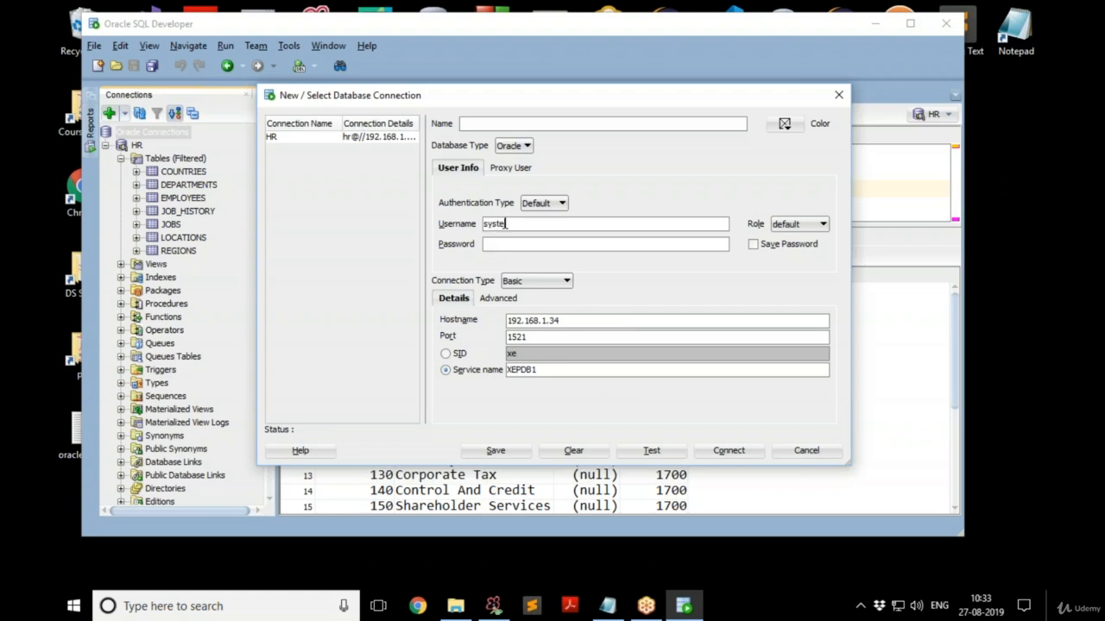
text(m)
Enter and save the password, name the connection SYSTEM, and test it successfully.
click(507, 246)
text(••••••)
click(753, 245)
key(BackSpace)
key(BackSpace)
key(BackSpace)
key(BackSpace)
key(BackSpace)
key(BackSpace)
key(BackSpace)
key(BackSpace)
text(oracle)
click(531, 124)
text(SYST)
text(EEM)
click(661, 454)
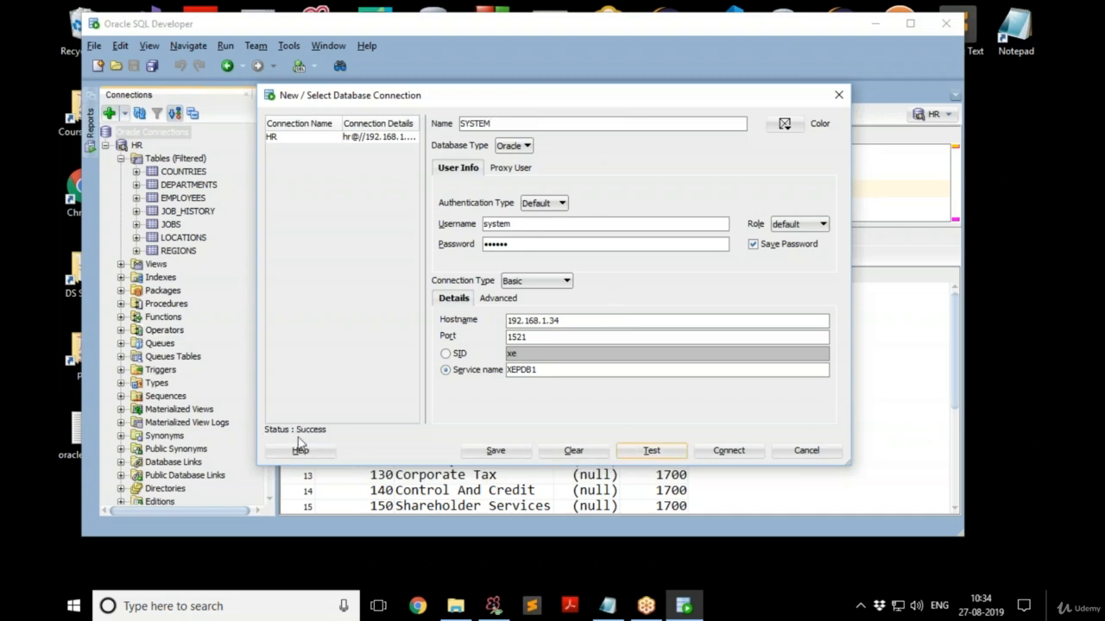
drag(247, 417, 339, 442)
Save the SYSTEM connection, log in with its password, and bring up the empty SYSTEM worksheet.
click(495, 451)
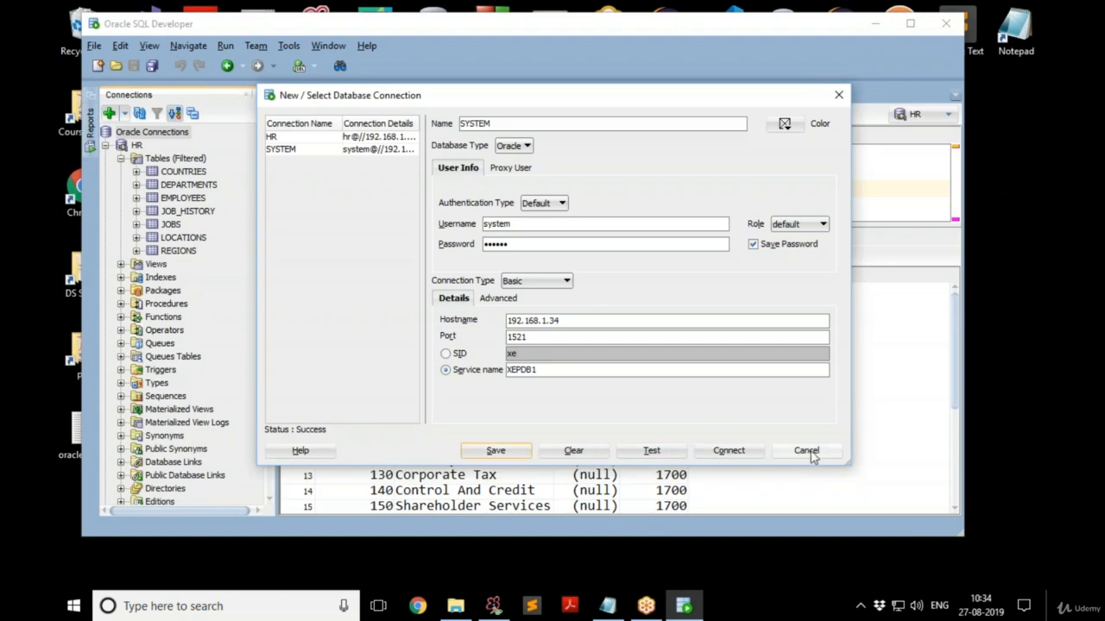
click(757, 450)
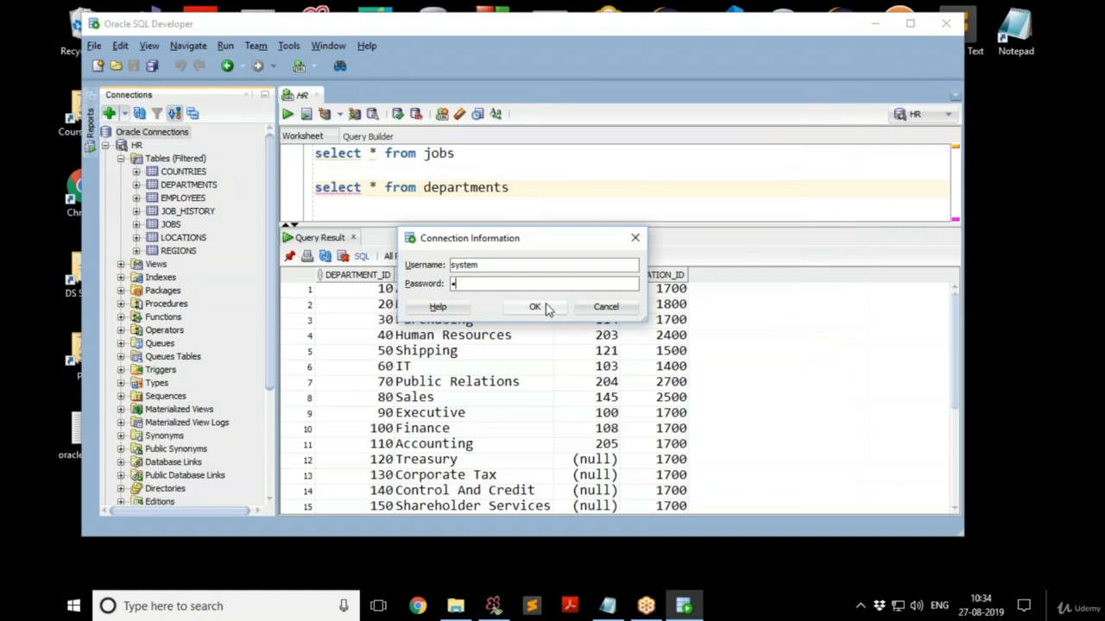
text(•••)
key(BackSpace)
key(BackSpace)
key(BackSpace)
text(••••••)
key(Return)
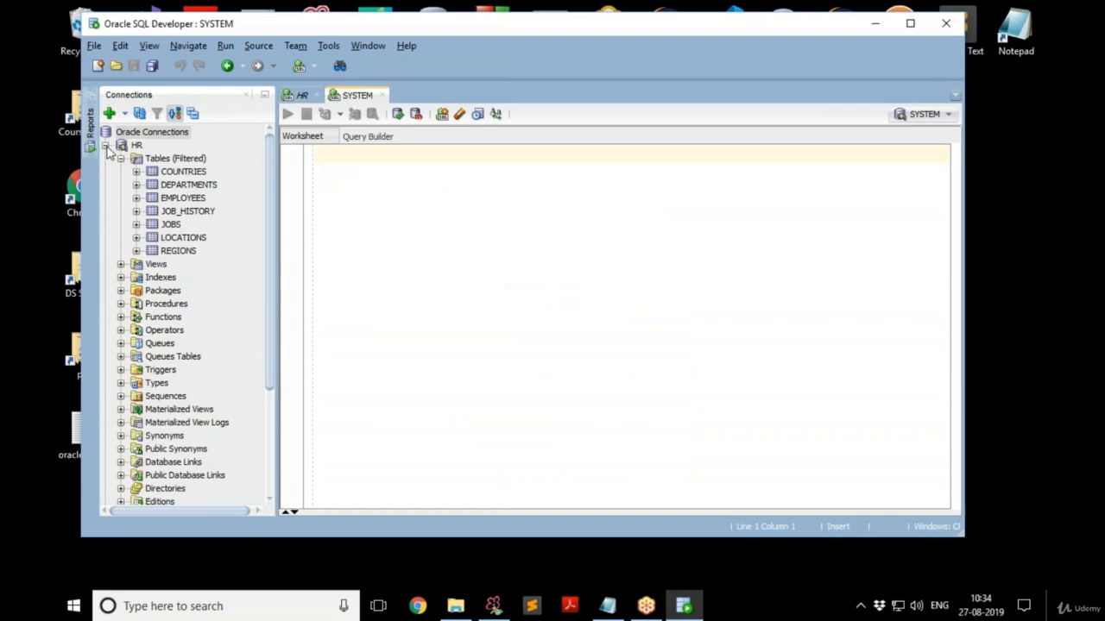
click(298, 96)
click(360, 97)
Close the SYSTEM and HR worksheets without saving, then re-expand the HR connection's object tree.
click(105, 145)
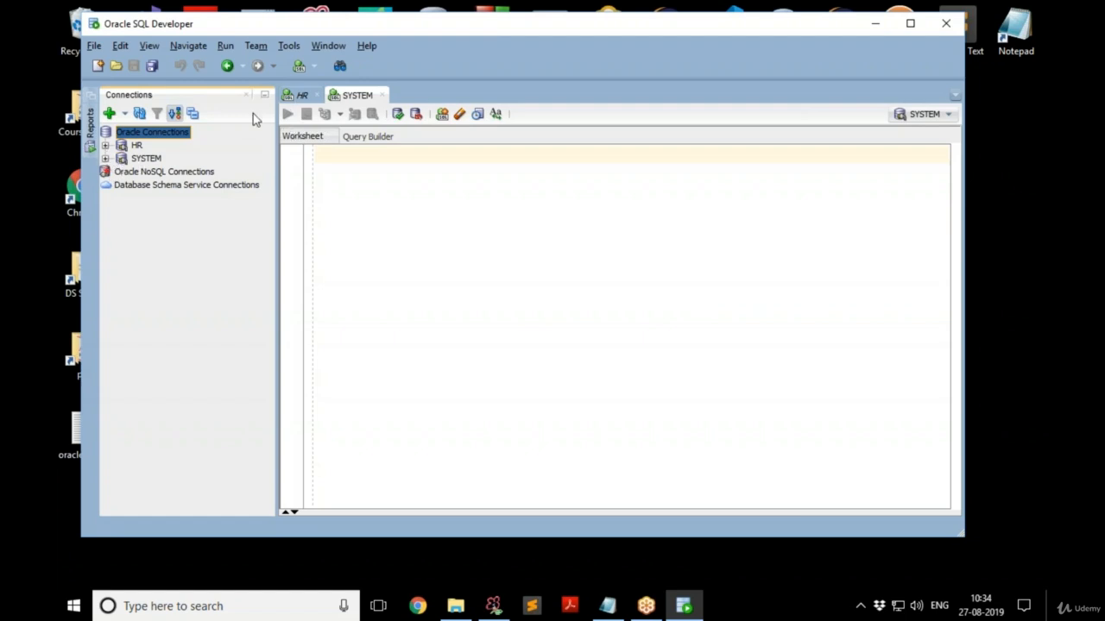
click(136, 146)
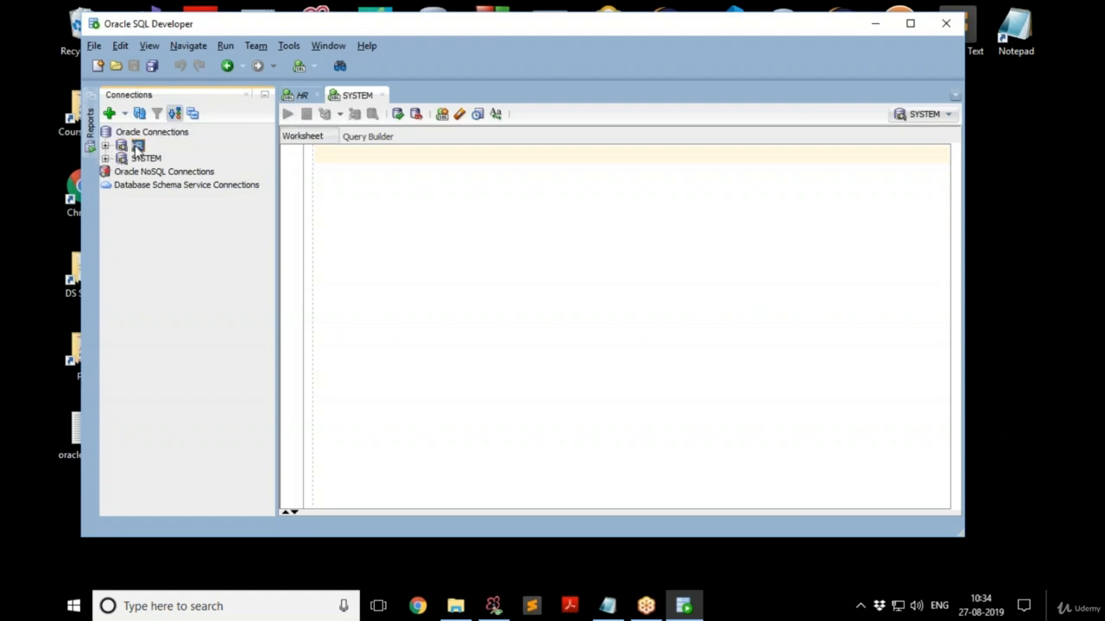
click(385, 95)
click(316, 95)
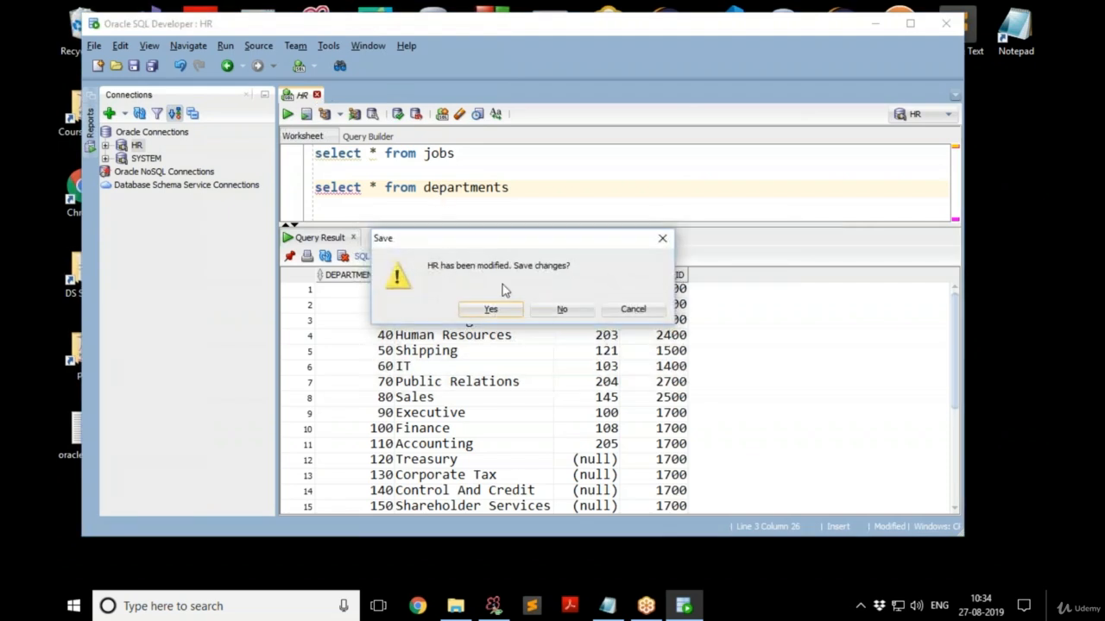
click(561, 311)
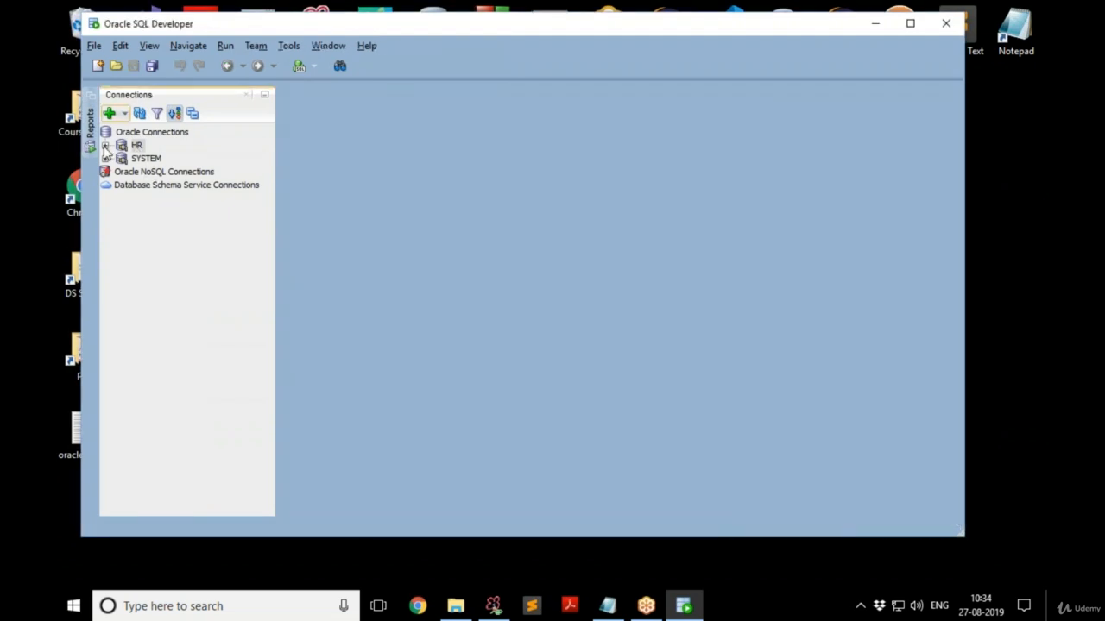
click(105, 145)
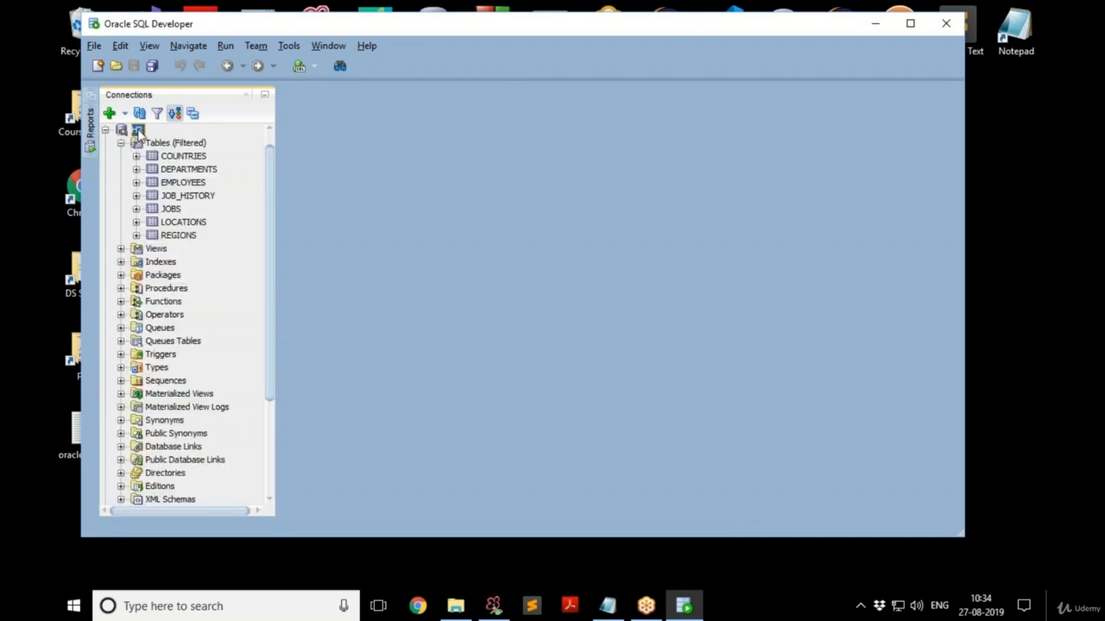
Choose Open SQL Worksheet from the HR connection's context menu to get a fresh HR worksheet.
right_click(138, 132)
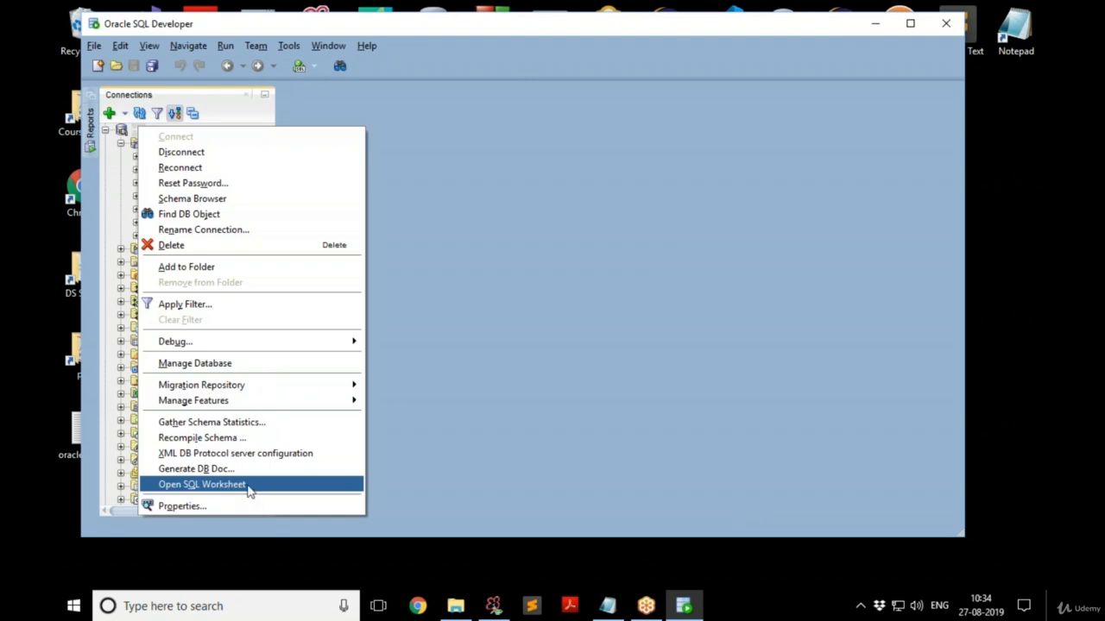
click(140, 131)
right_click(140, 131)
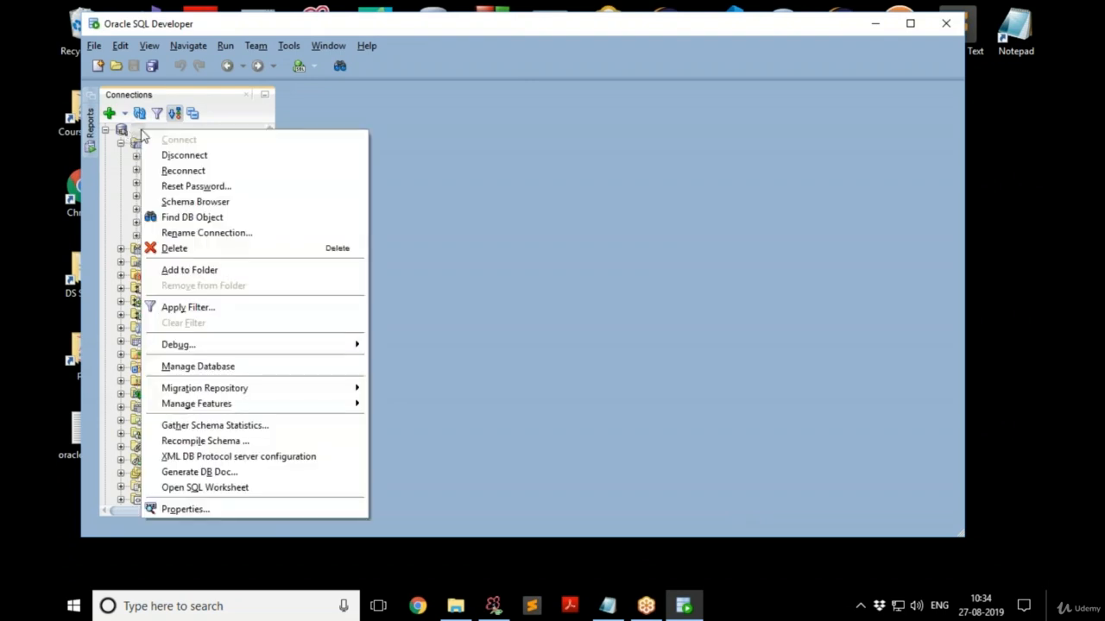
click(214, 489)
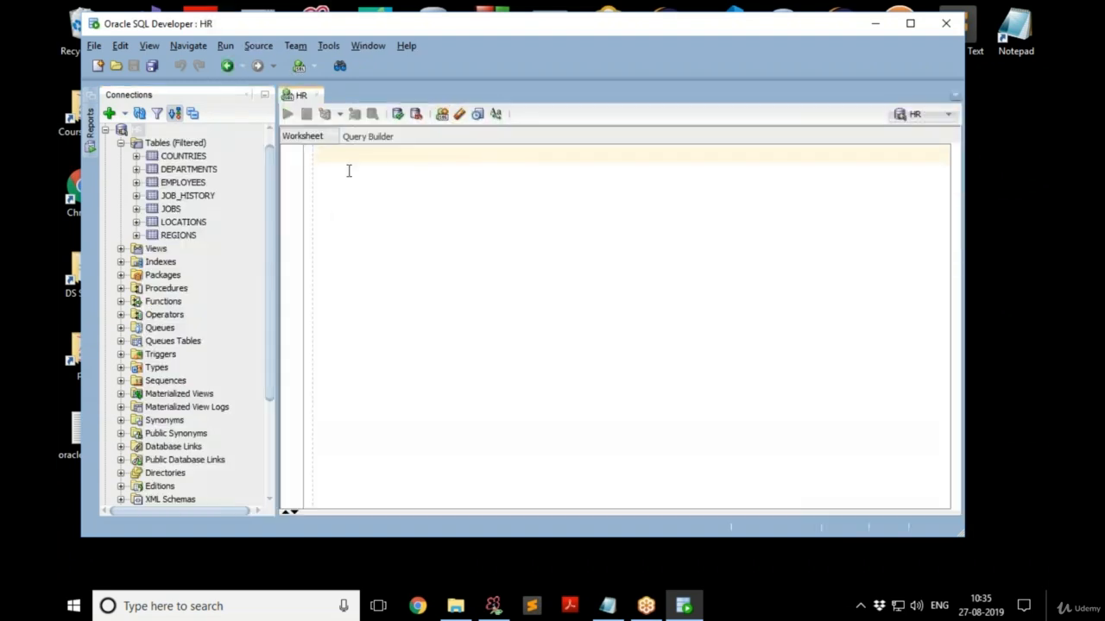